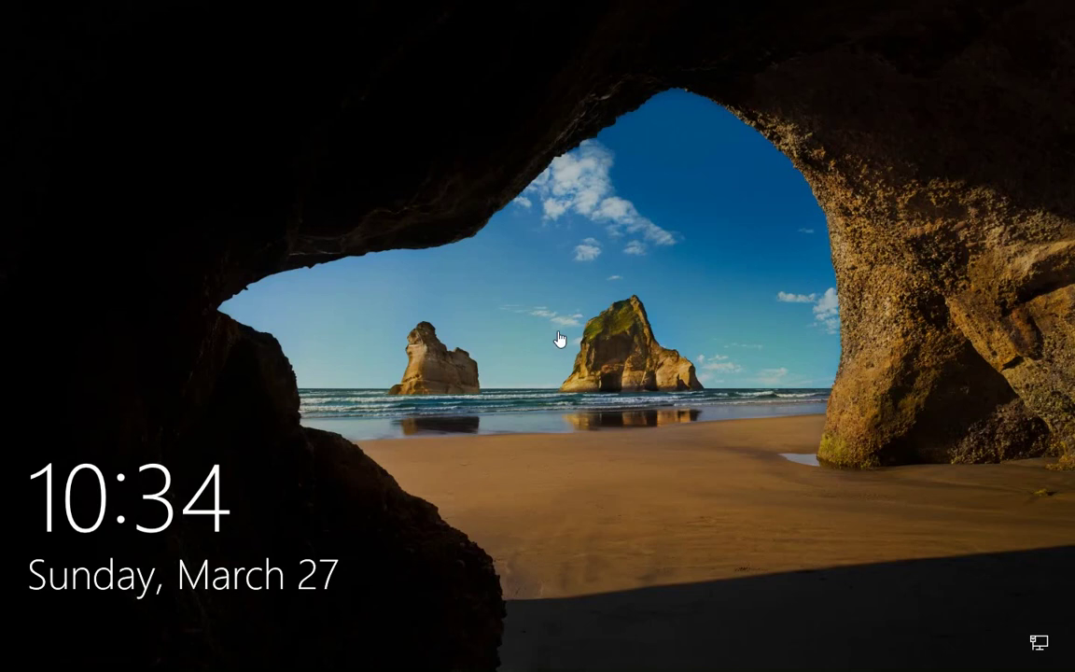
Dismiss the lock screen and sign in to Windows with the account password.
{"action": "left_click", "coordinate": [646, 419]}
{"action": "type", "text": "************"}
{"action": "key", "text": "Return"}
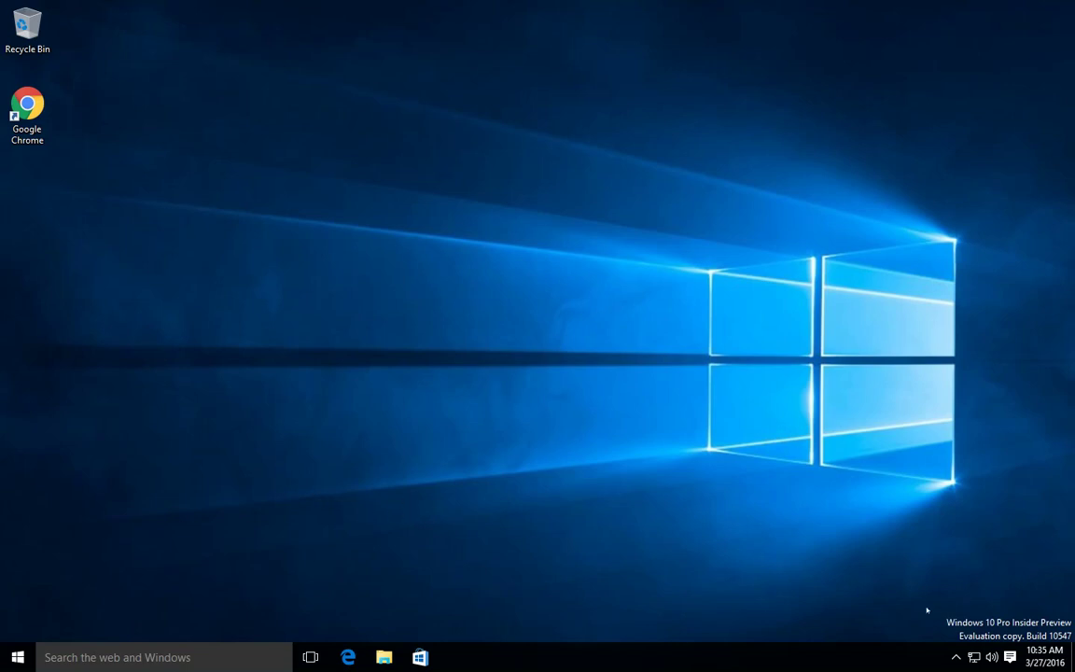
Restart the PC into Advanced startup from the Recovery page of the Update & security settings.
{"action": "left_click", "coordinate": [18, 658]}
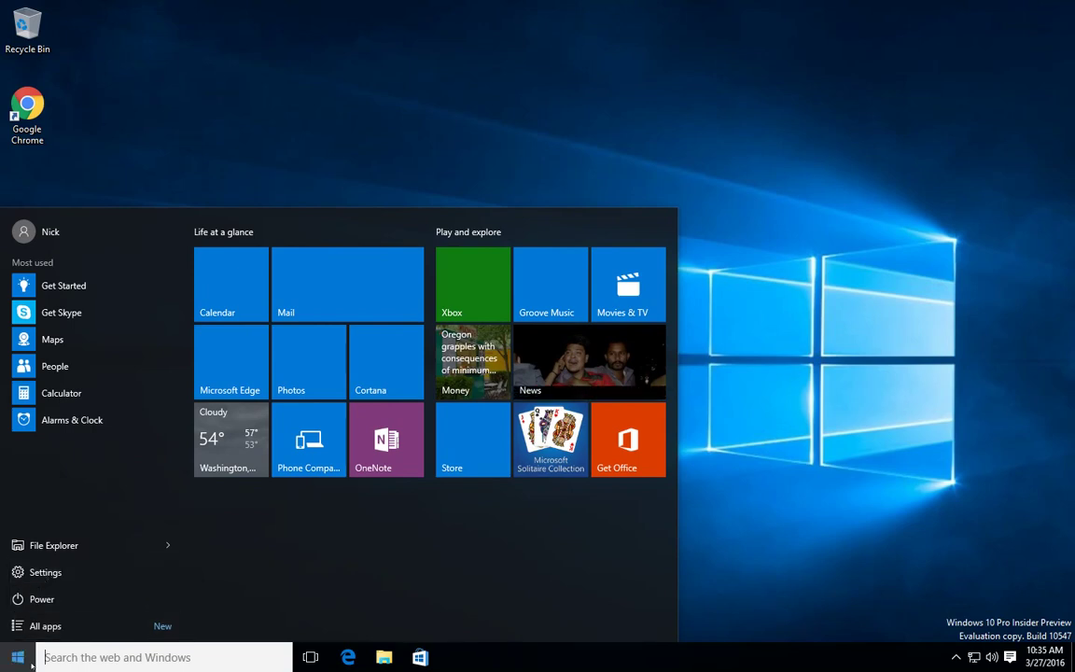
{"action": "left_click", "coordinate": [45, 573]}
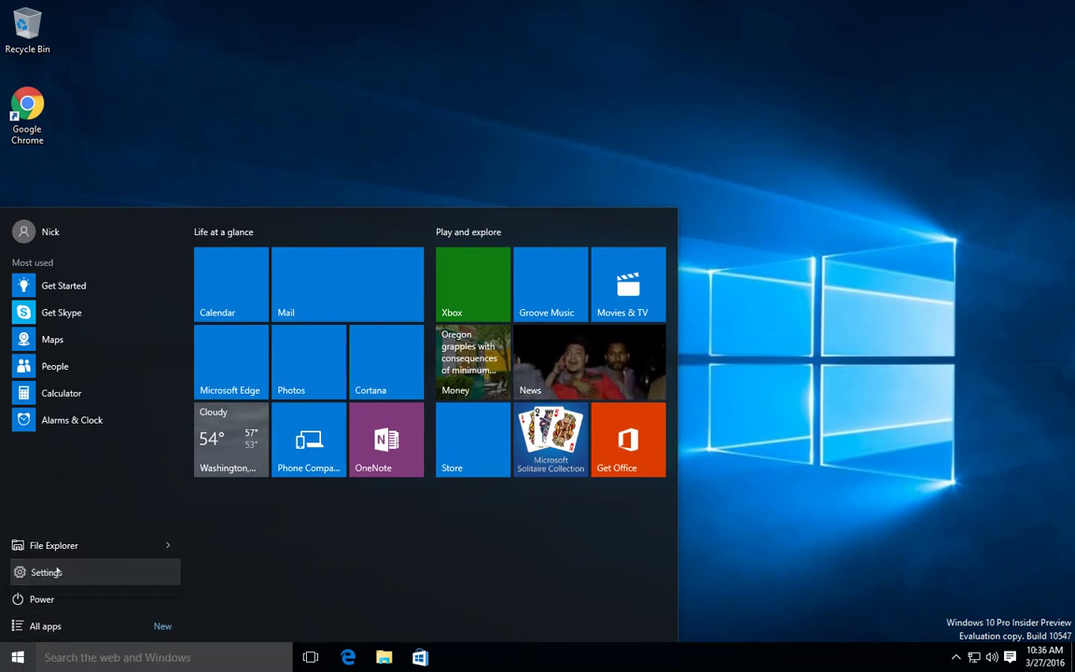
{"action": "scroll", "coordinate": [449, 353], "scroll_direction": "down", "scroll_amount": 3}
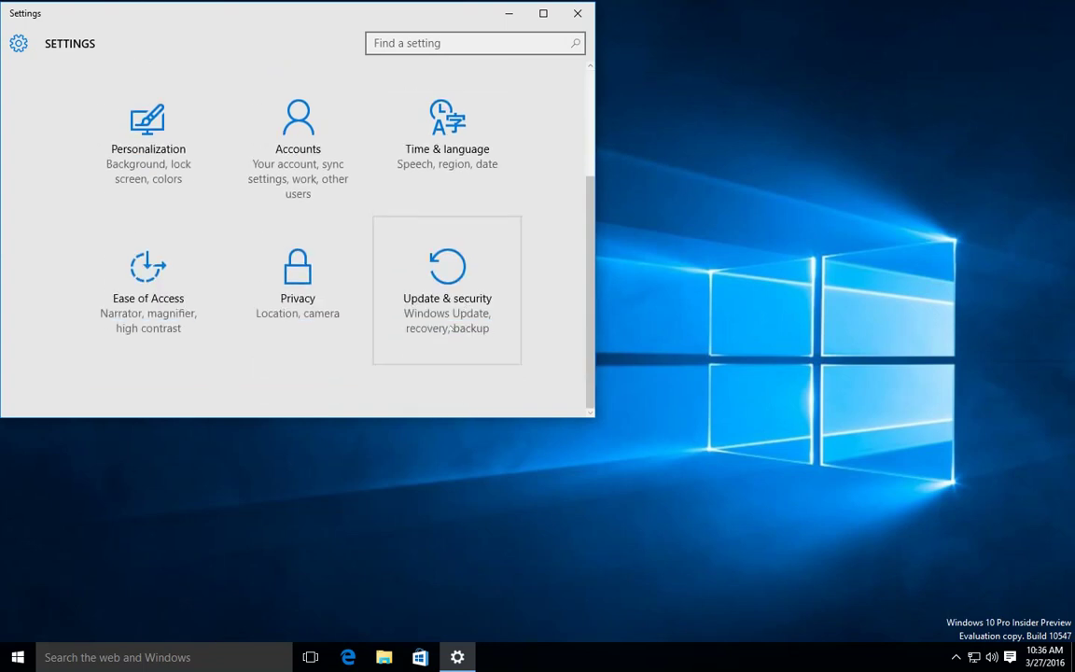
{"action": "left_click", "coordinate": [451, 327]}
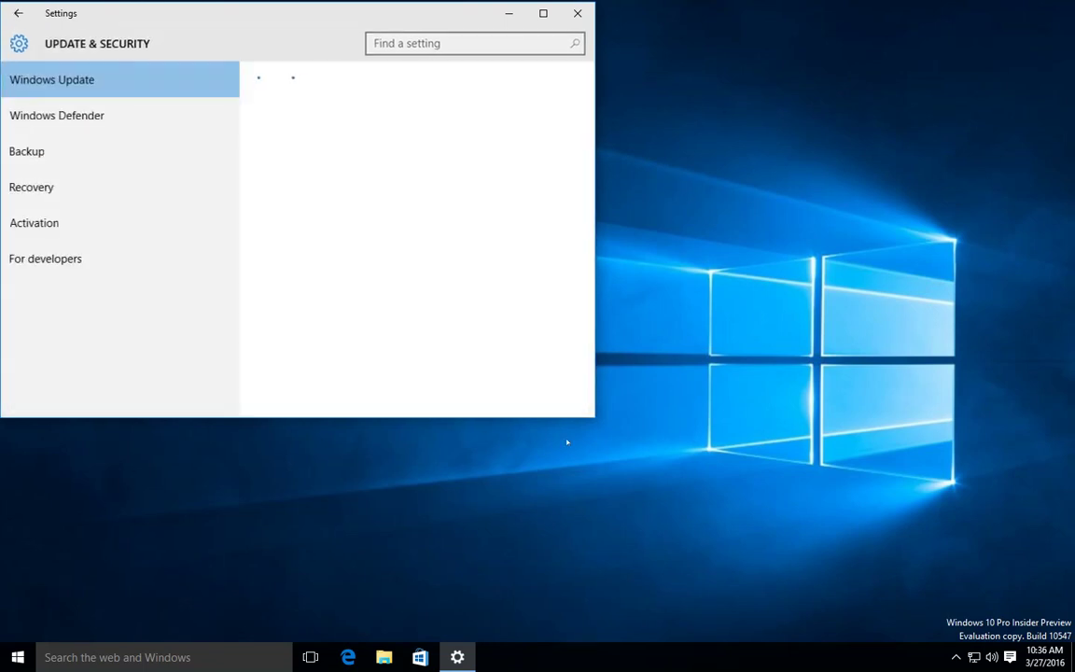
{"action": "left_click", "coordinate": [70, 198]}
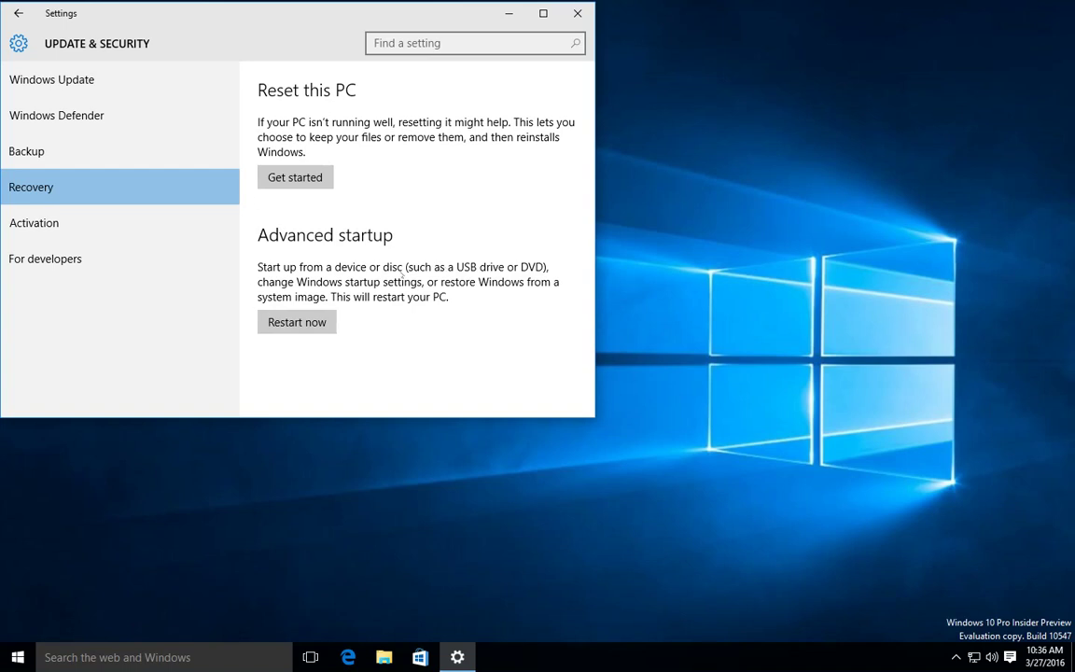
{"action": "left_click", "coordinate": [306, 325]}
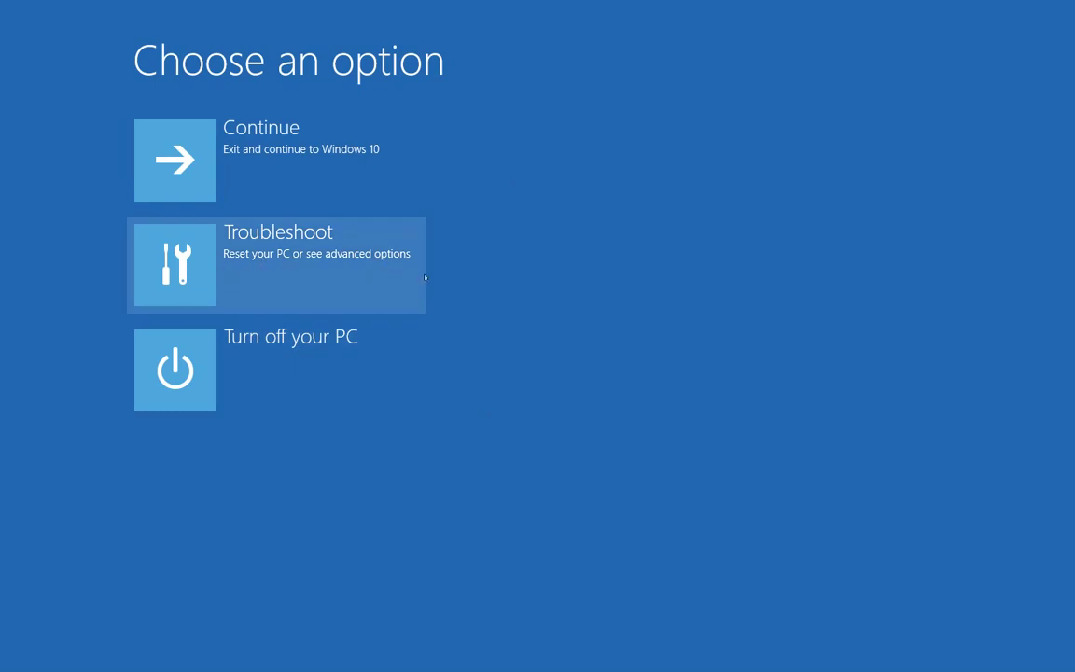
Go through Troubleshoot's advanced options to Startup Settings, choose Enable Safe Mode, and sign in with the account password.
{"action": "left_click", "coordinate": [177, 264]}
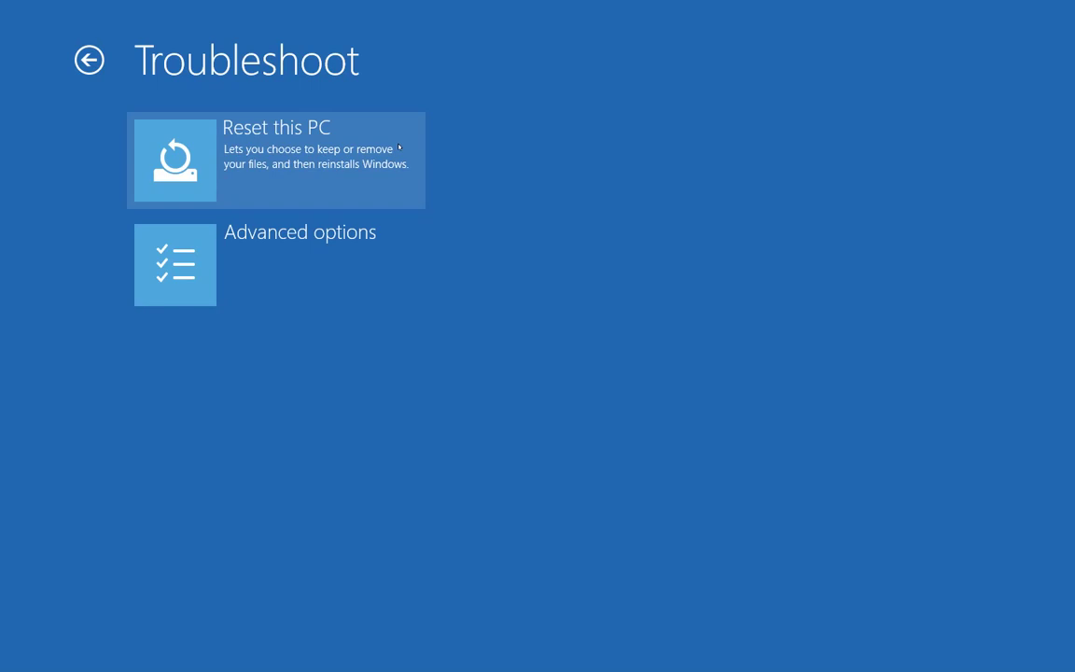
{"action": "left_click", "coordinate": [199, 264]}
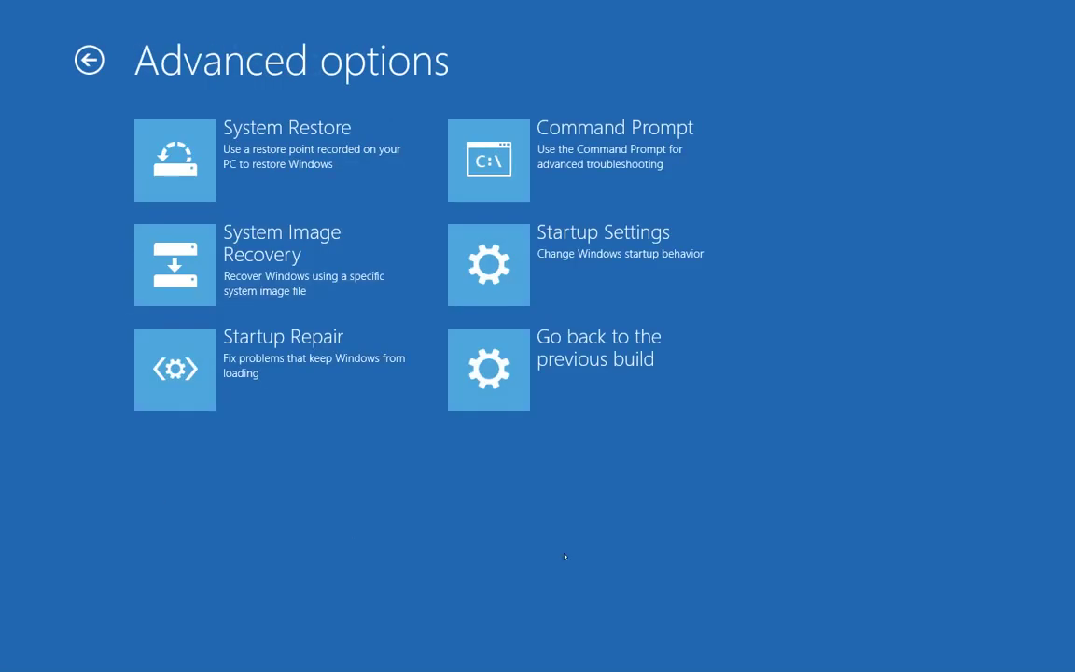
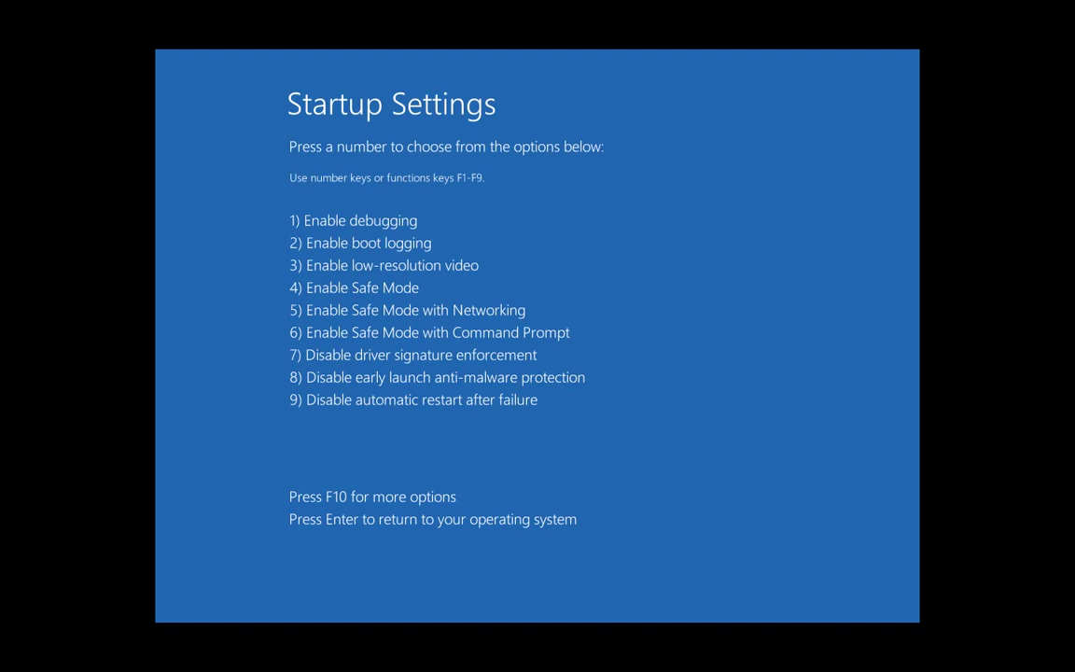
{"action": "key", "text": "4"}
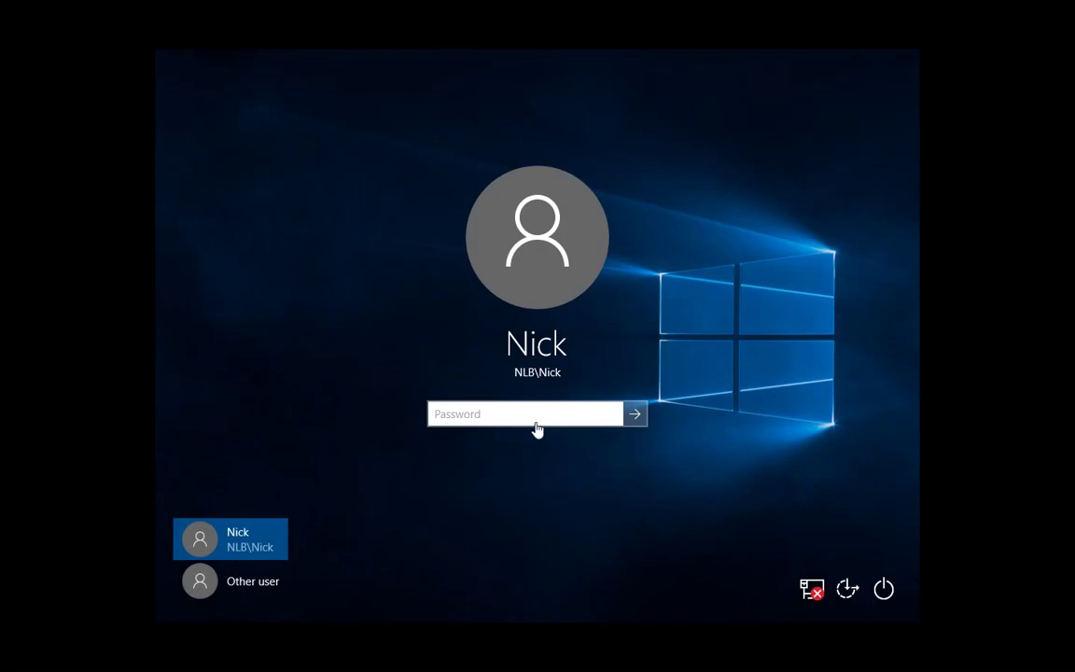
{"action": "type", "text": "************"}
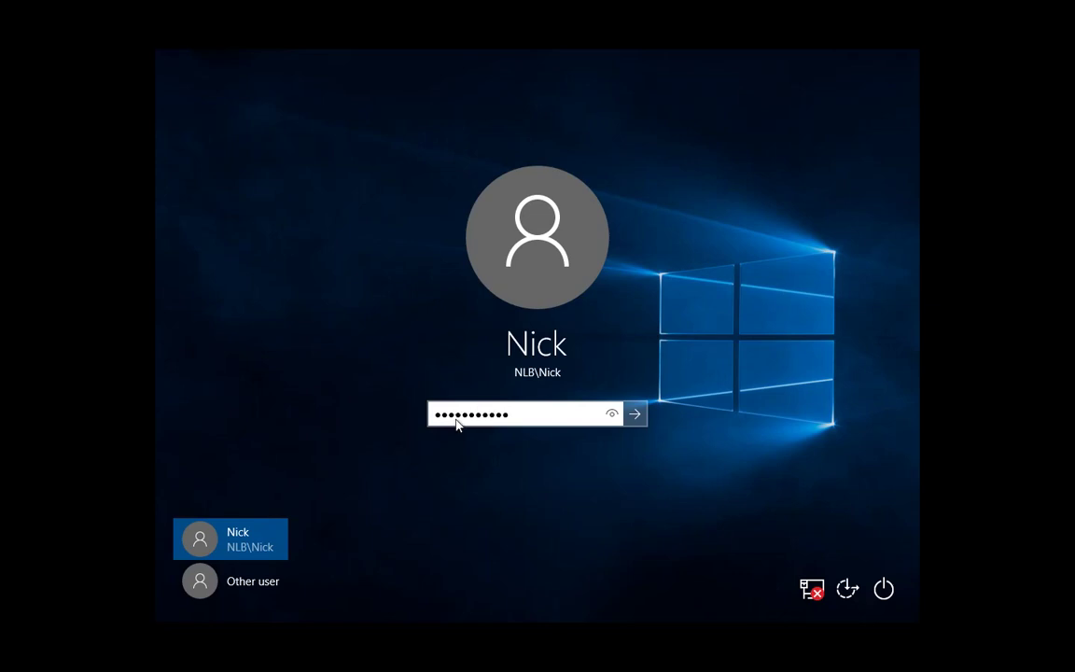
{"action": "key", "text": "Return"}
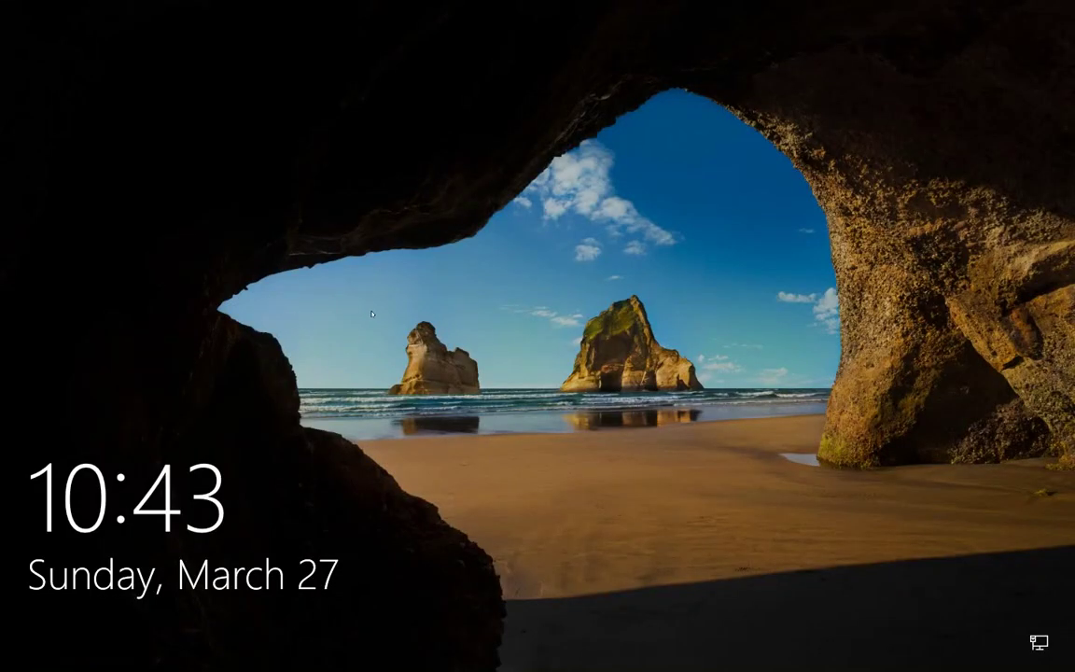
Leave the lock screen and sign in to the regular Windows desktop with the account password.
{"action": "left_click", "coordinate": [335, 284]}
{"action": "type", "text": "••••••••"}
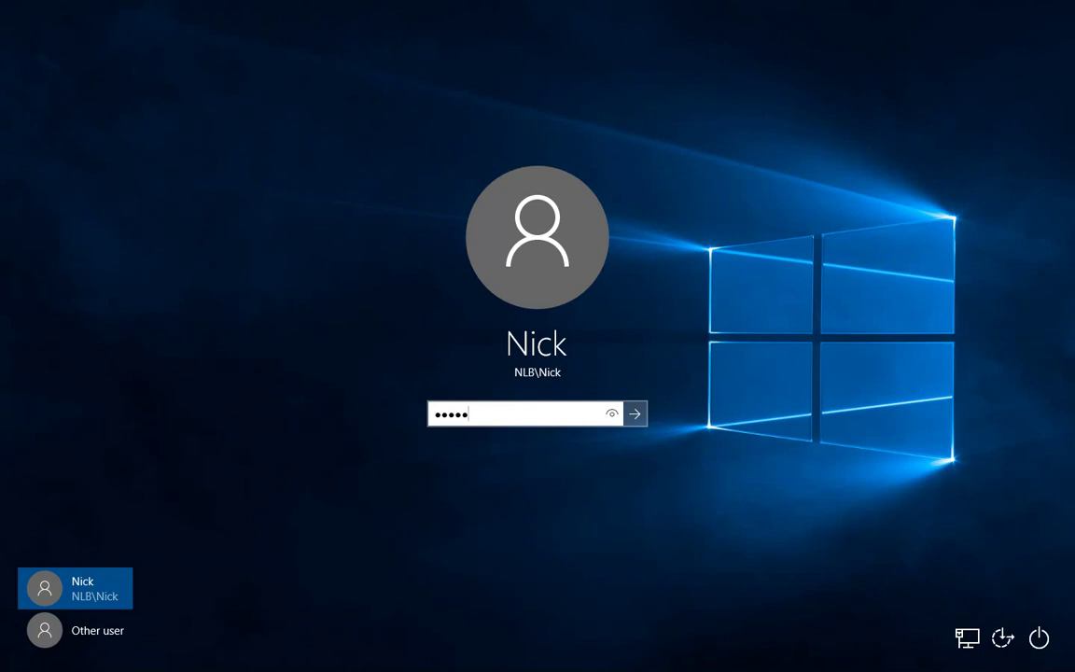
{"action": "key", "text": "Return"}
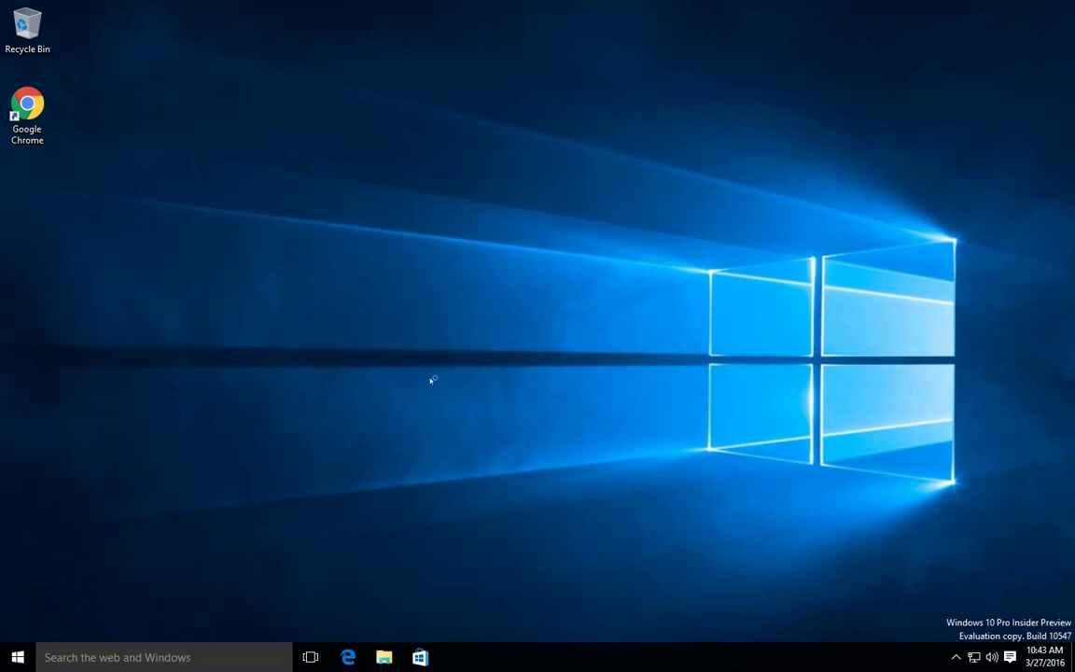
Restart the PC into the recovery environment from the power options and open Troubleshoot's Advanced options.
{"action": "left_click", "coordinate": [18, 657]}
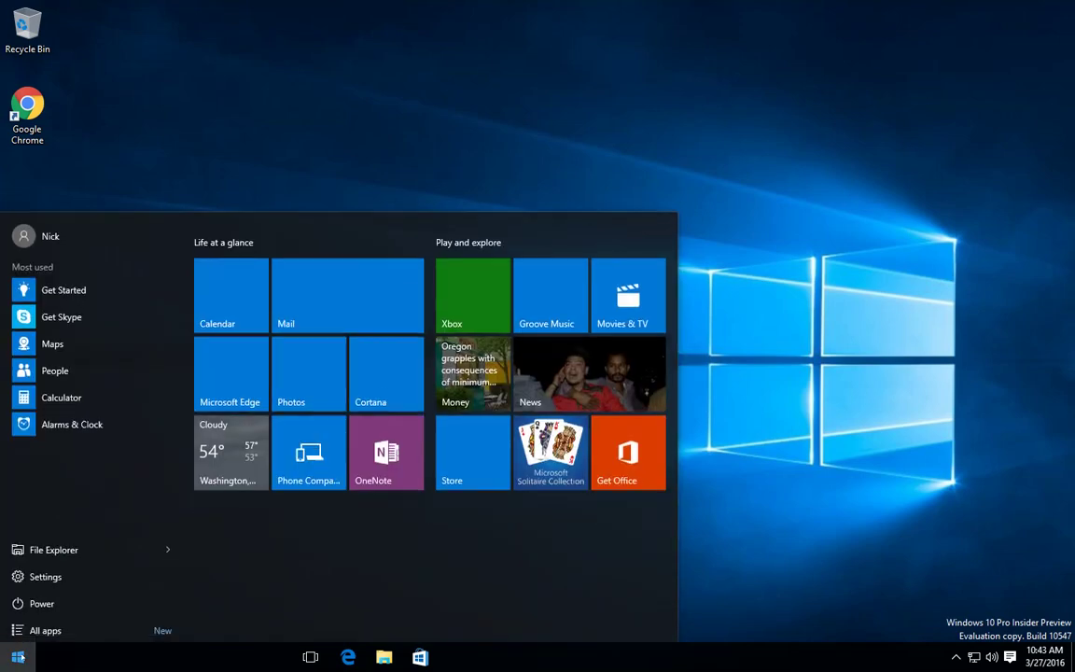
{"action": "left_click", "coordinate": [42, 602]}
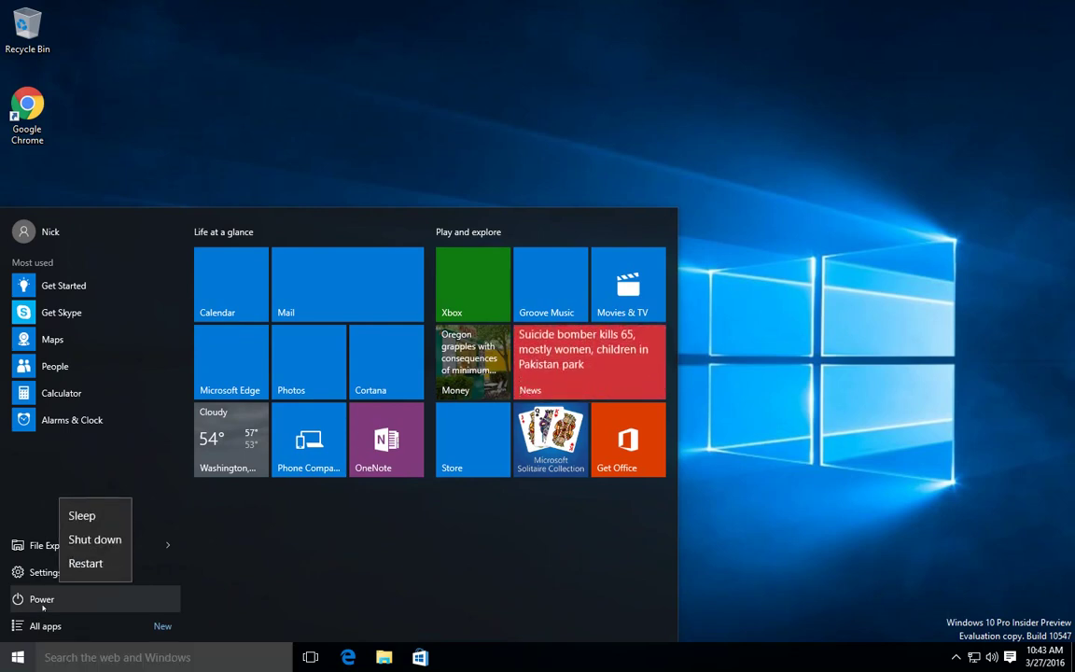
{"action": "left_click", "coordinate": [88, 565]}
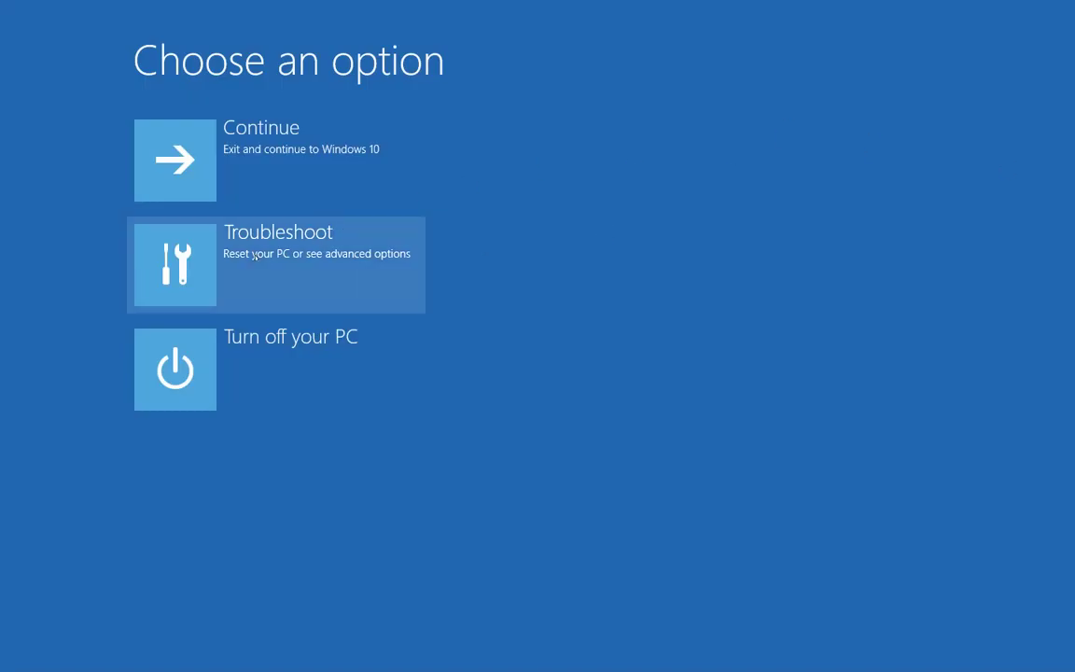
{"action": "left_click", "coordinate": [230, 256]}
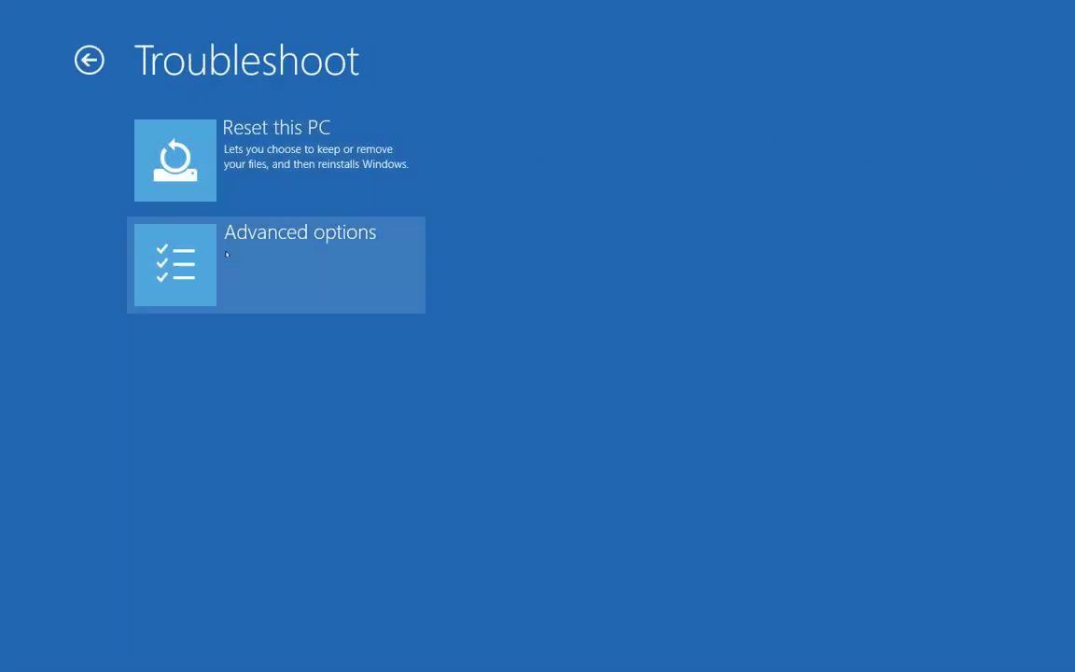
{"action": "left_click", "coordinate": [198, 253]}
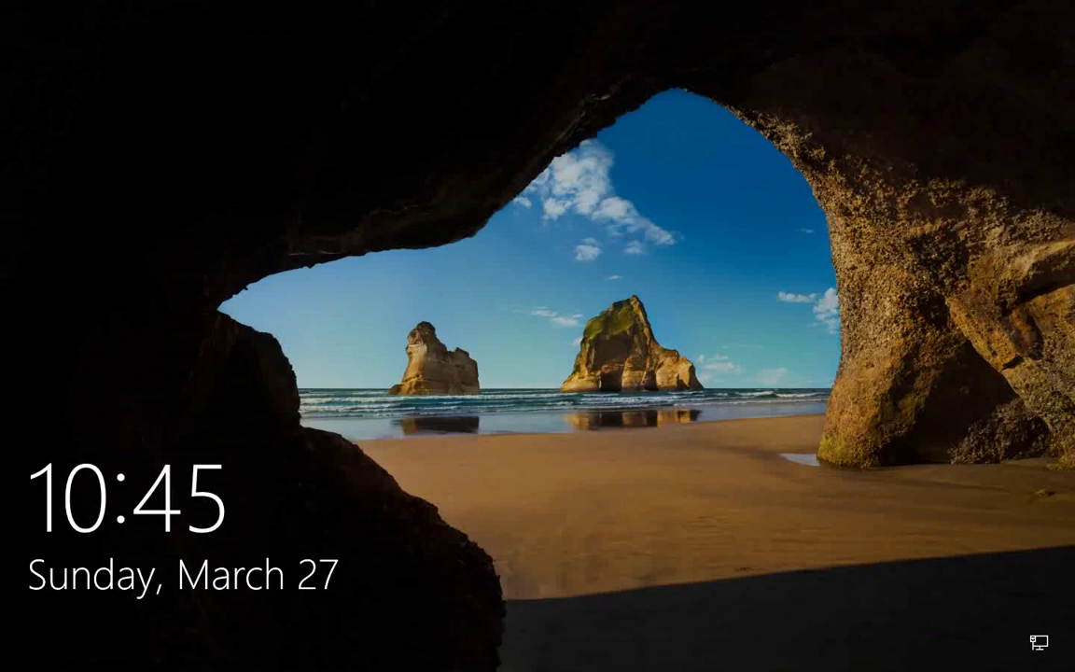
Sign in to Windows from the lock screen using the account password.
{"action": "left_click", "coordinate": [469, 282]}
{"action": "type", "text": "**********"}
{"action": "key", "text": "Return"}
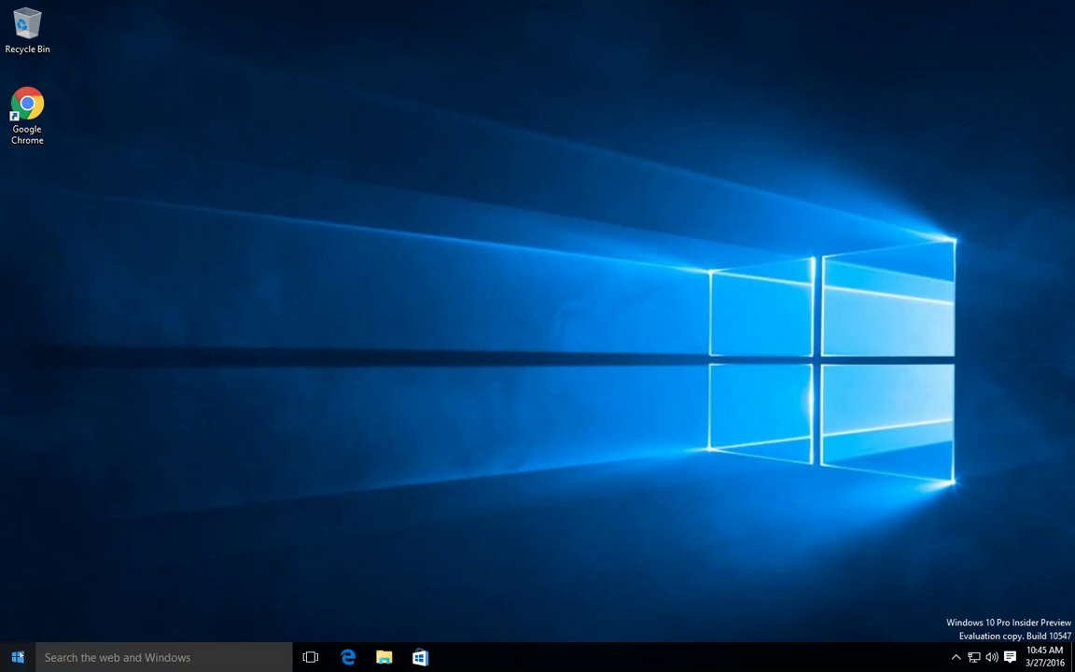
Search Windows for msconfig and open System Configuration.
{"action": "left_click", "coordinate": [17, 658]}
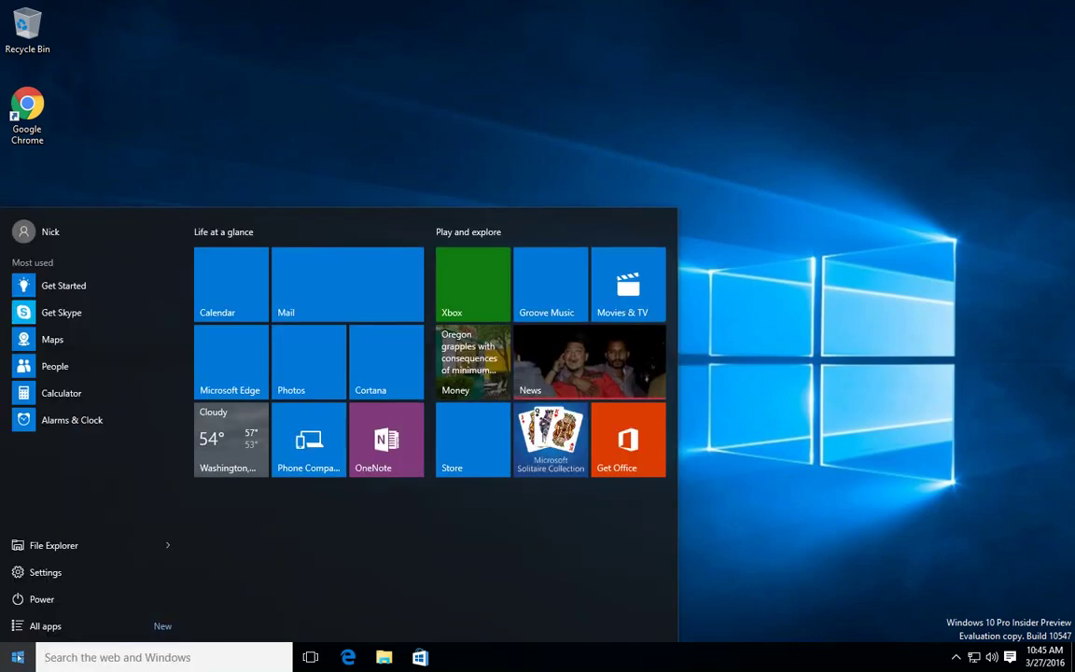
{"action": "key", "text": "super+s"}
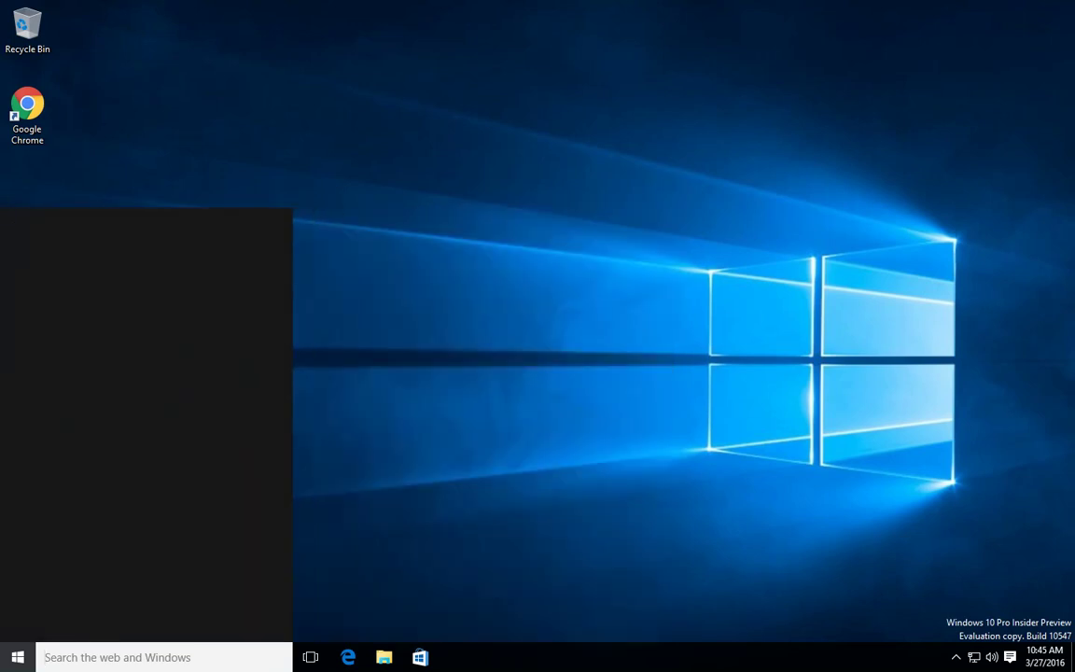
{"action": "type", "text": "msconfig"}
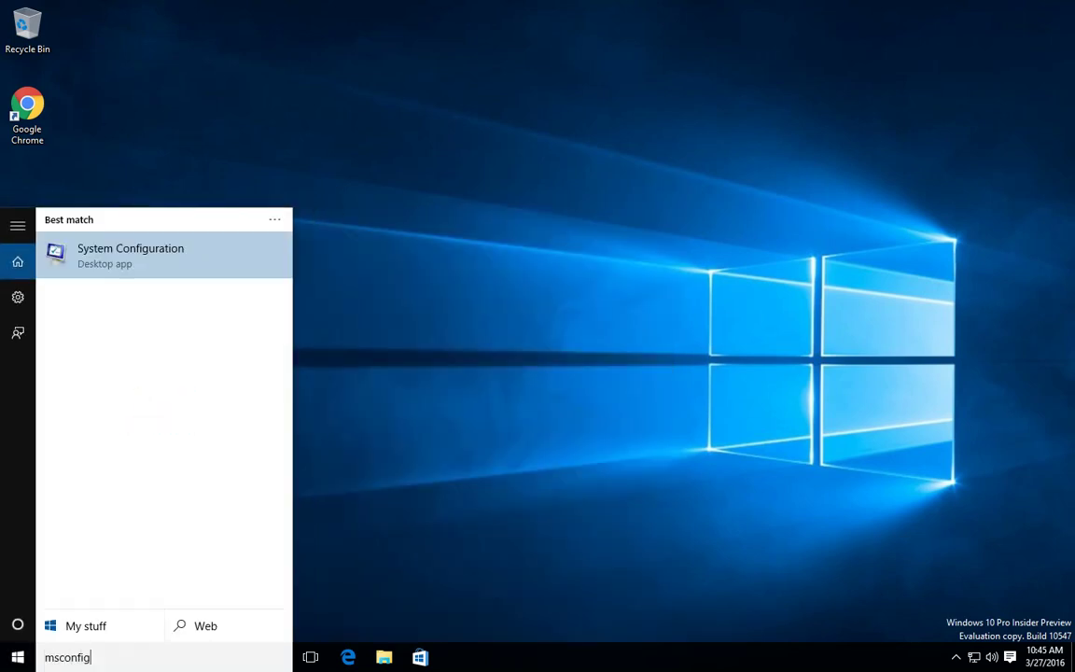
{"action": "key", "text": "Return"}
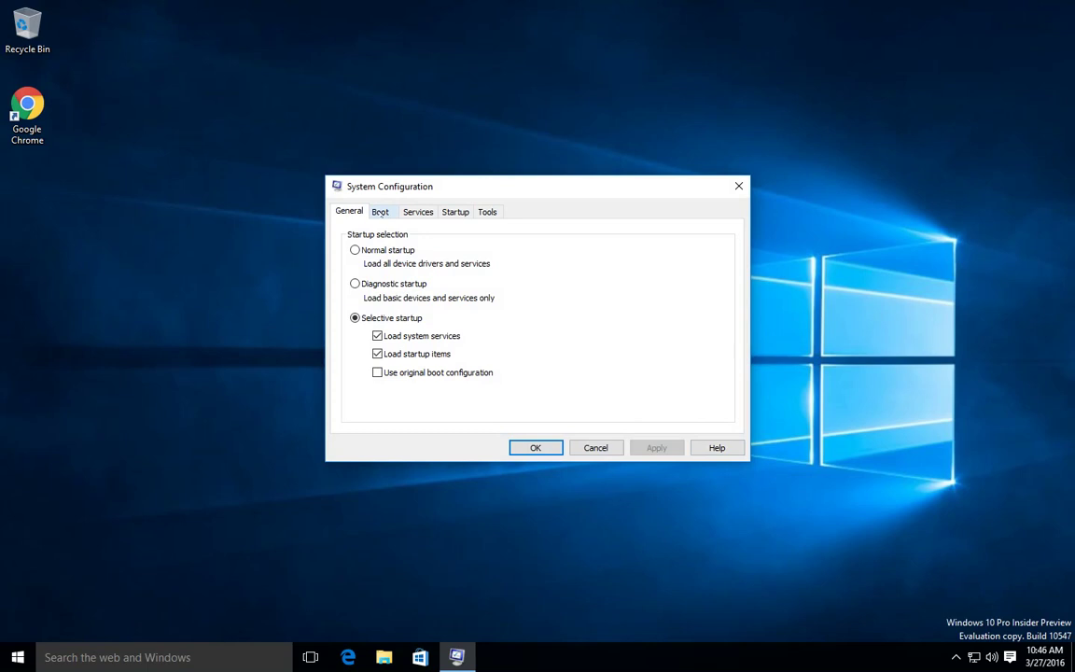
Enable Safe boot with the Network option in the boot settings, apply it, and restart the computer.
{"action": "left_click", "coordinate": [379, 212]}
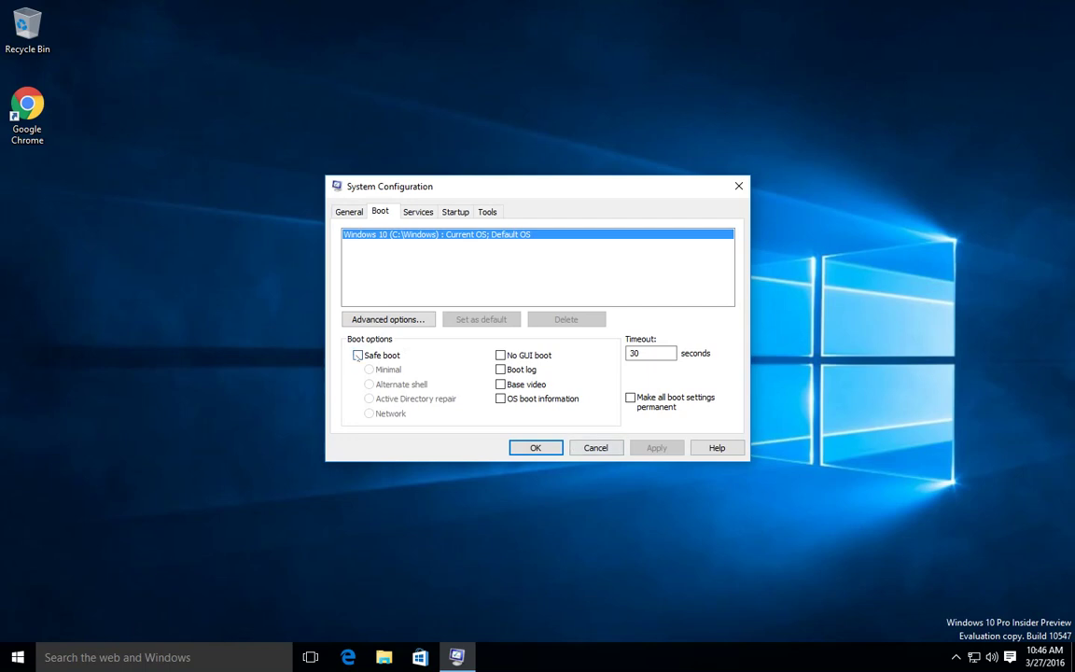
{"action": "left_click", "coordinate": [374, 355]}
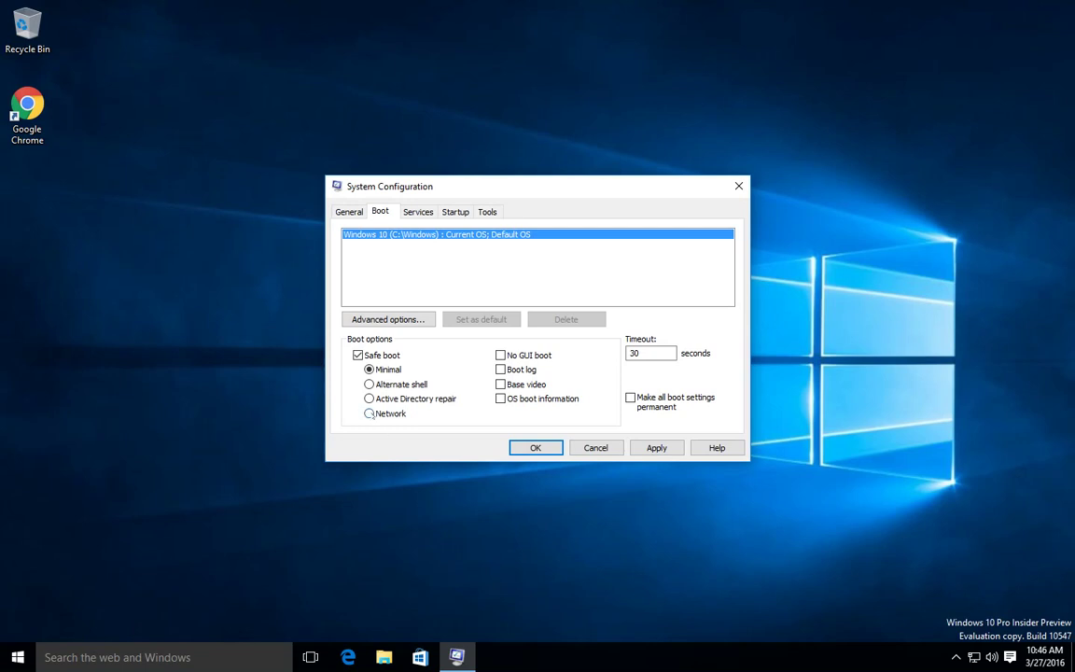
{"action": "left_click", "coordinate": [370, 414]}
{"action": "left_click", "coordinate": [657, 449]}
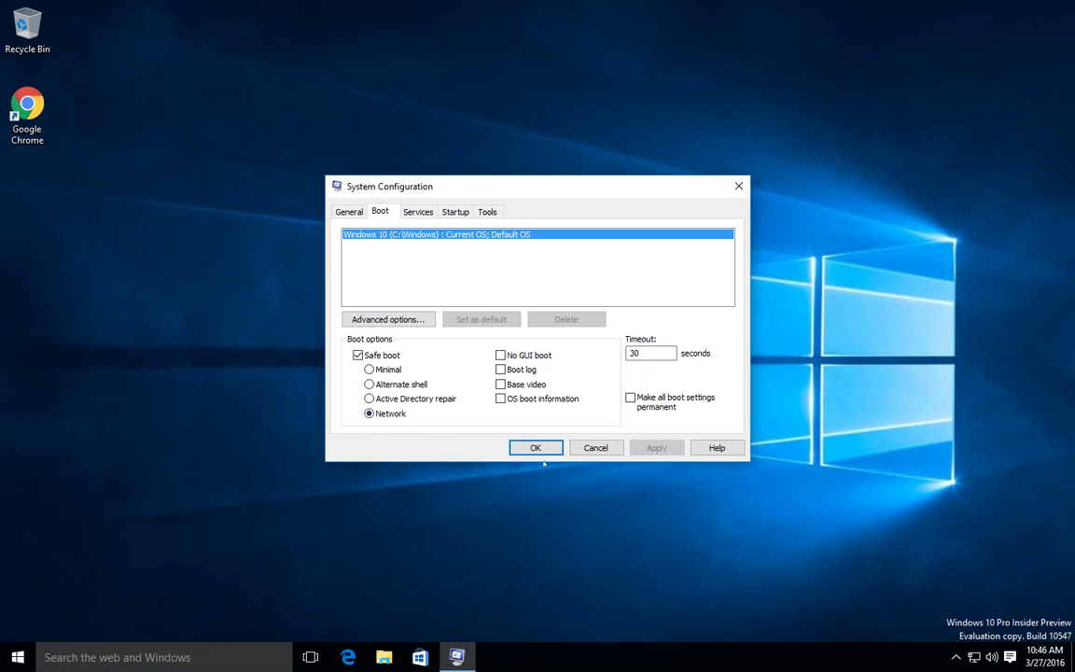
{"action": "left_click", "coordinate": [532, 449]}
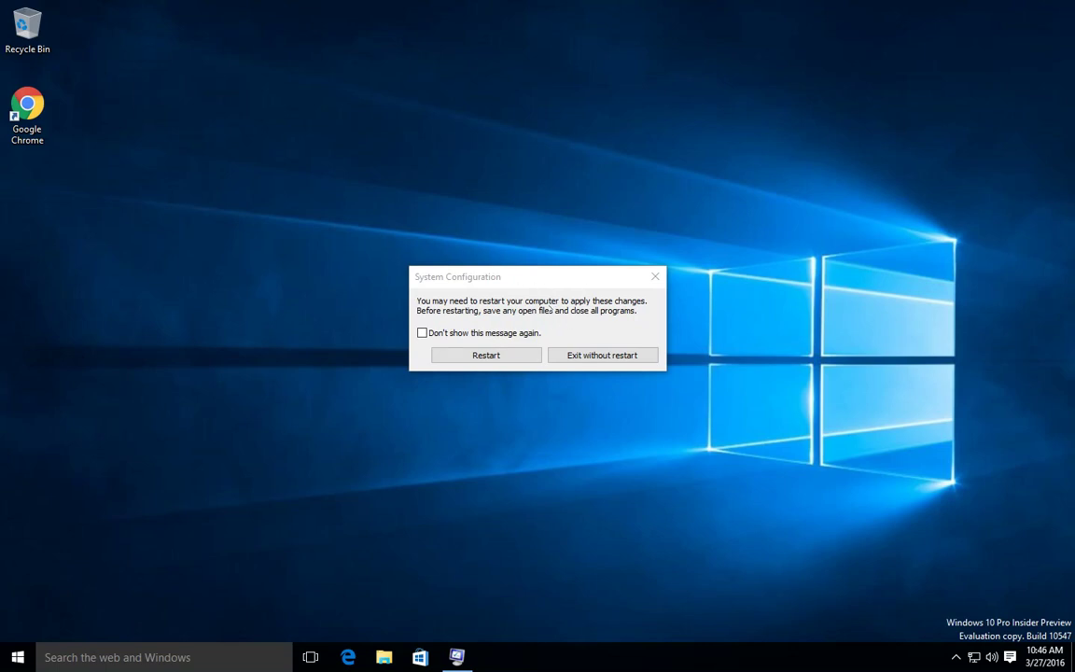
{"action": "left_click", "coordinate": [512, 358]}
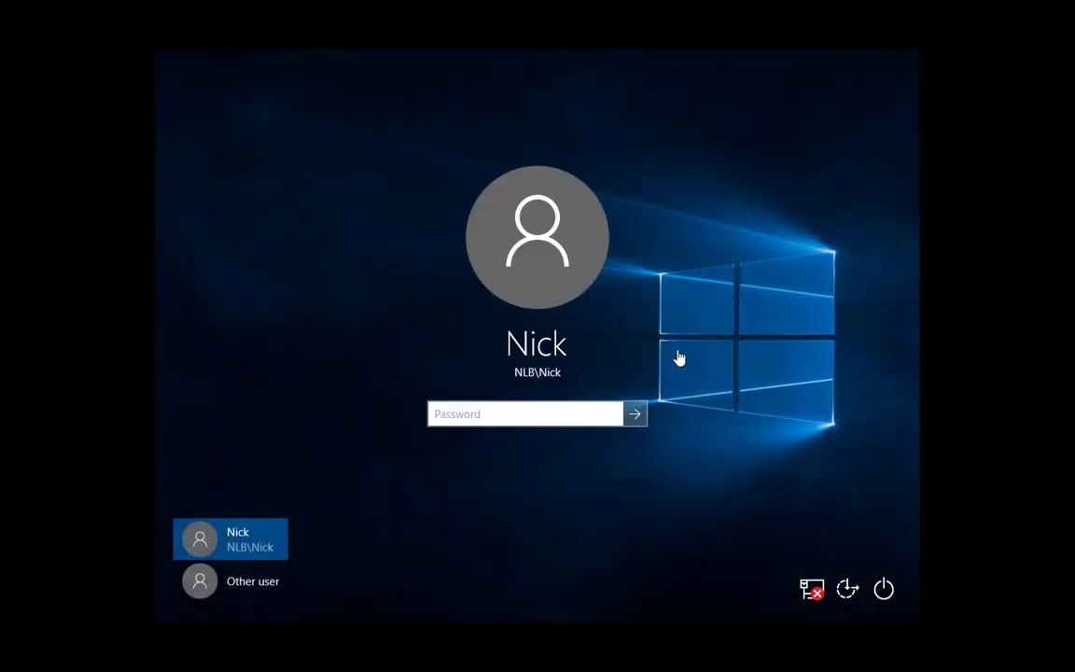
Sign in to the Safe Mode session with the account password.
{"action": "left_click", "coordinate": [482, 421]}
{"action": "type", "text": "•••••••••••"}
{"action": "key", "text": "Return"}
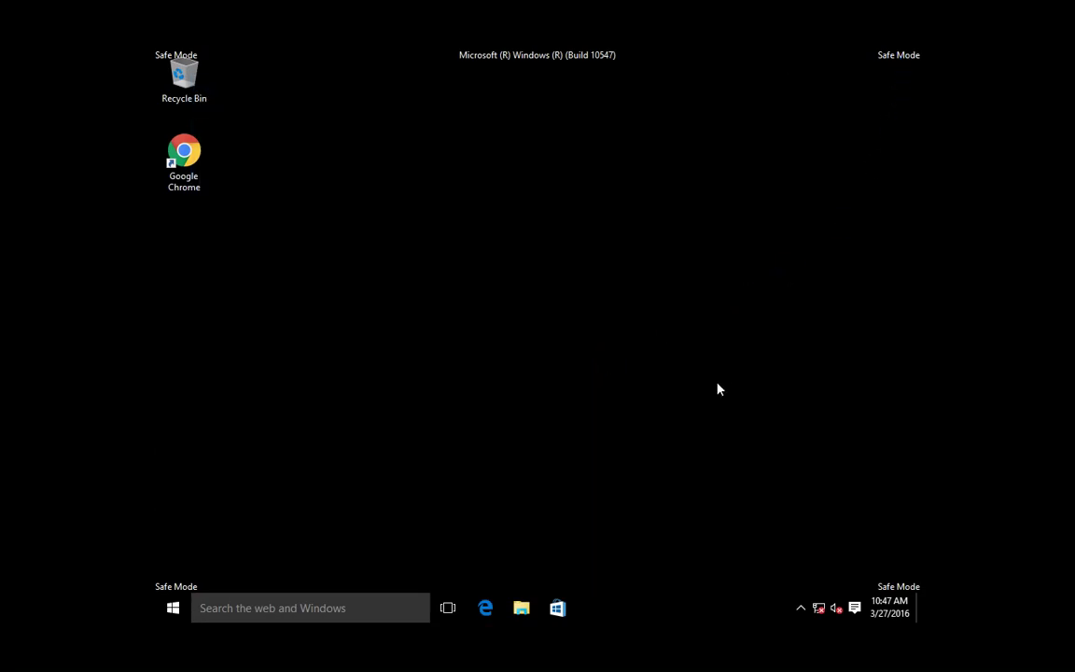
Try to find System Configuration by searching Windows for msconfig.
{"action": "left_click", "coordinate": [173, 612]}
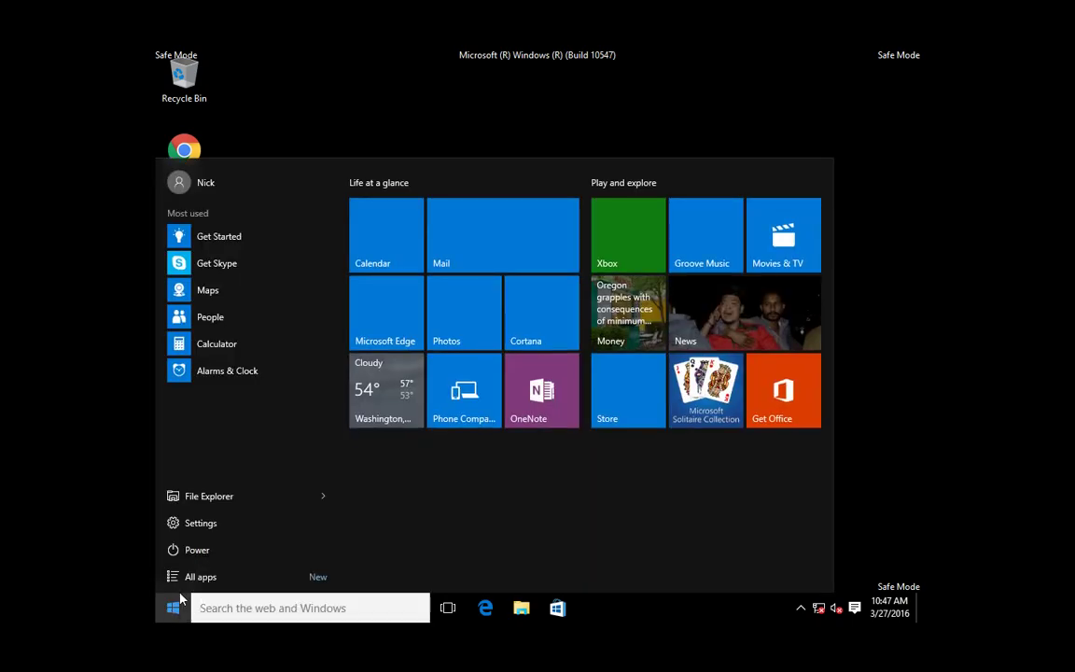
{"action": "left_click", "coordinate": [171, 608]}
{"action": "left_click", "coordinate": [168, 607]}
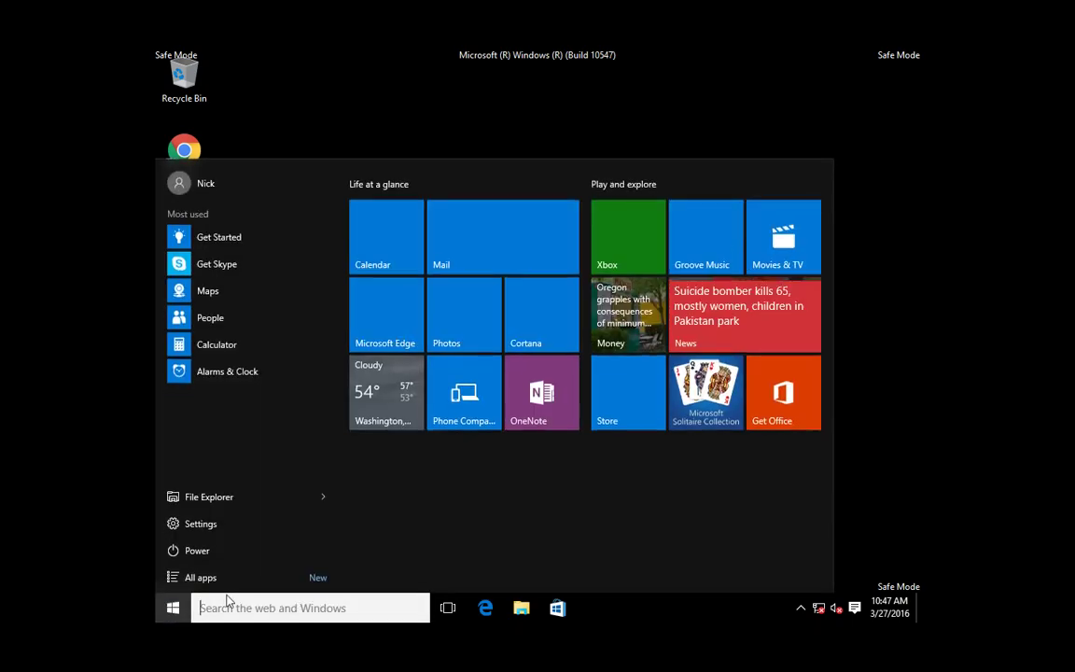
{"action": "left_click", "coordinate": [234, 604]}
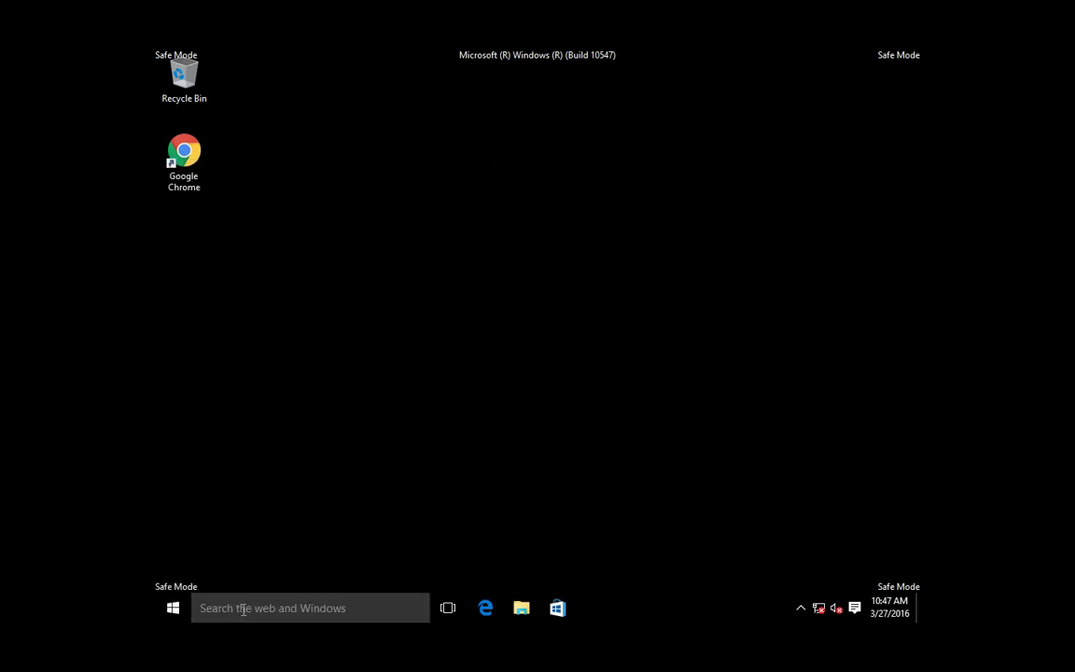
{"action": "left_click", "coordinate": [174, 610]}
{"action": "left_click", "coordinate": [225, 607]}
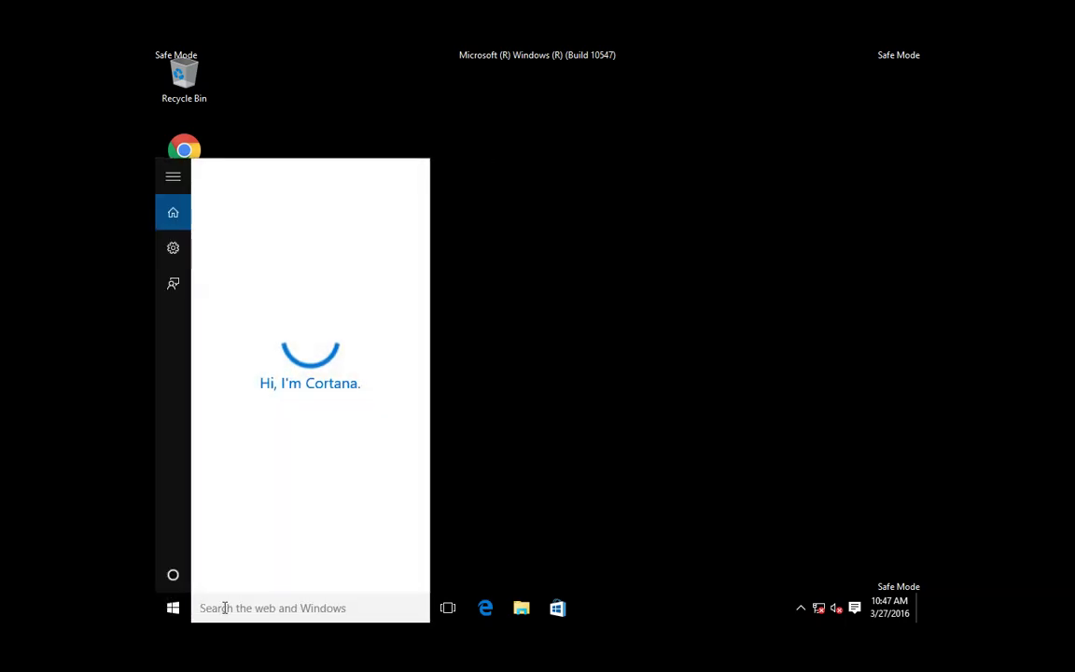
{"action": "type", "text": "msconfig"}
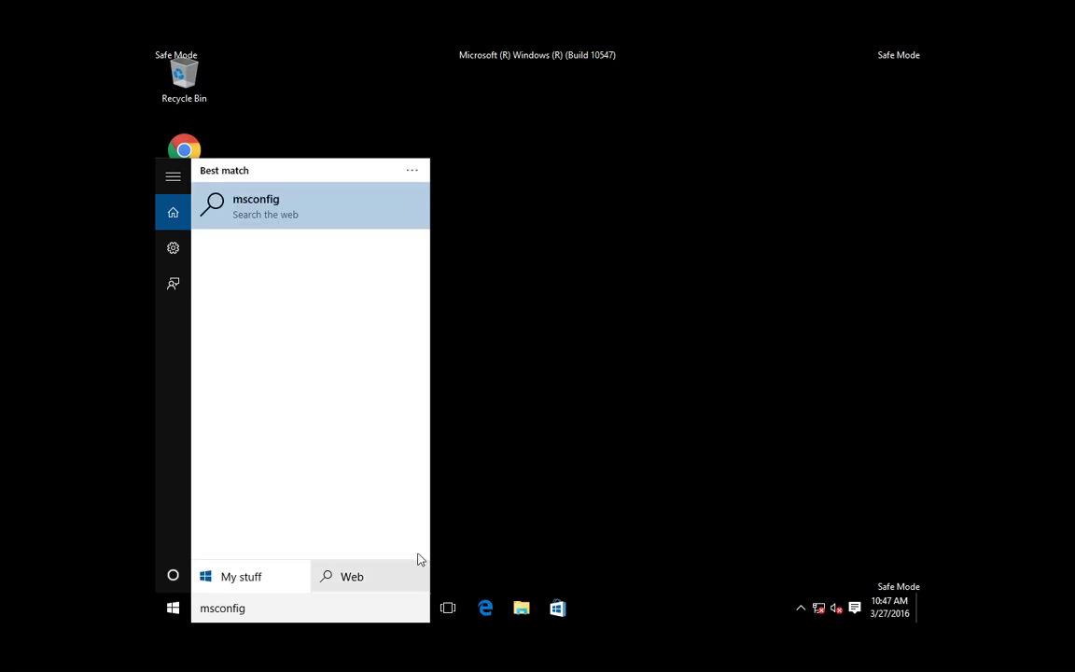
{"action": "left_click", "coordinate": [175, 608]}
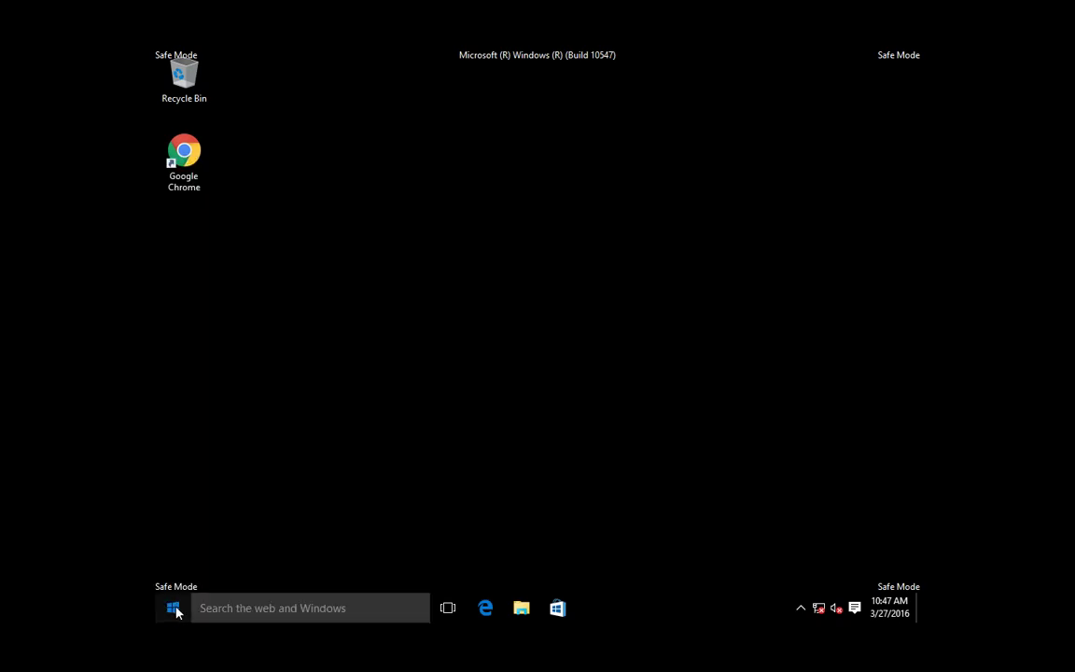
Open System Configuration by running msconfig from the Run dialog.
{"action": "right_click", "coordinate": [175, 607]}
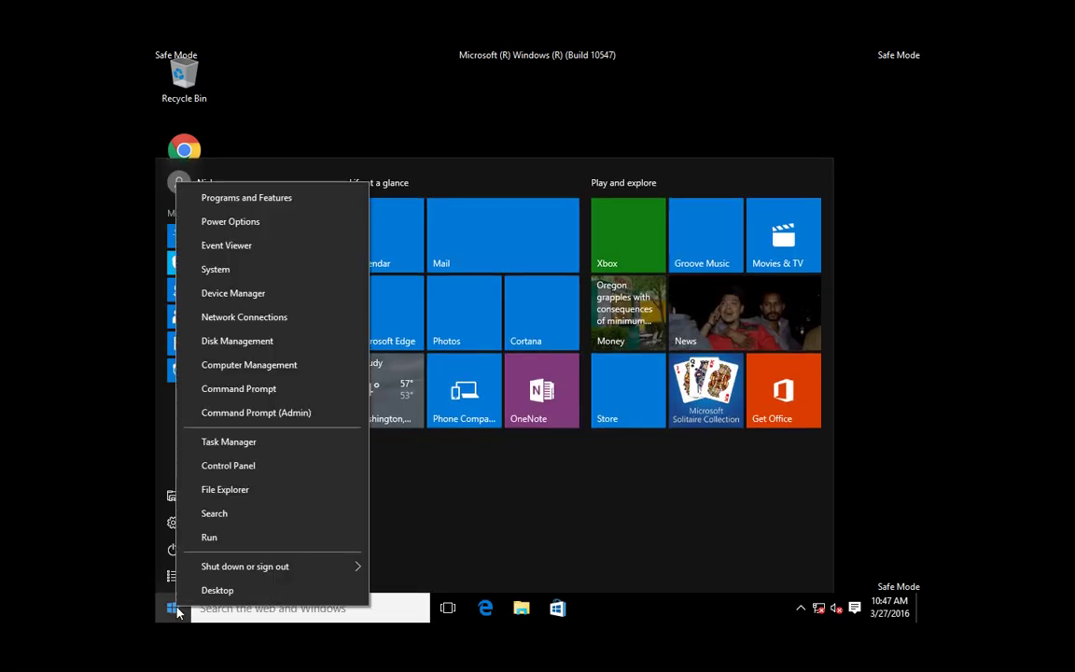
{"action": "left_click", "coordinate": [212, 539]}
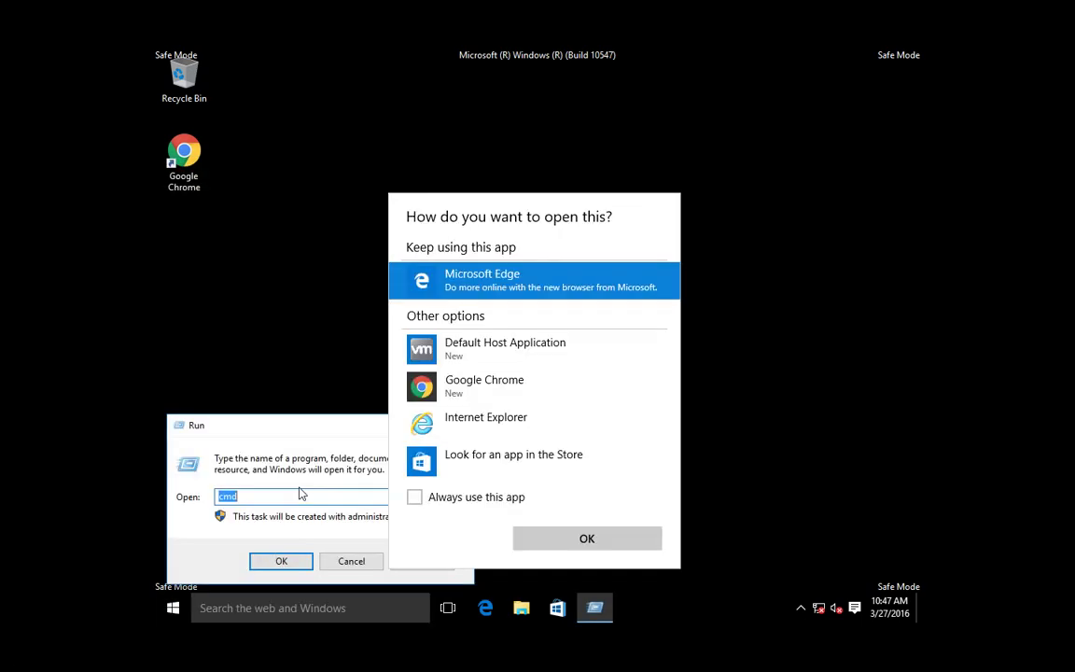
{"action": "type", "text": "msconfig"}
{"action": "key", "text": "Return"}
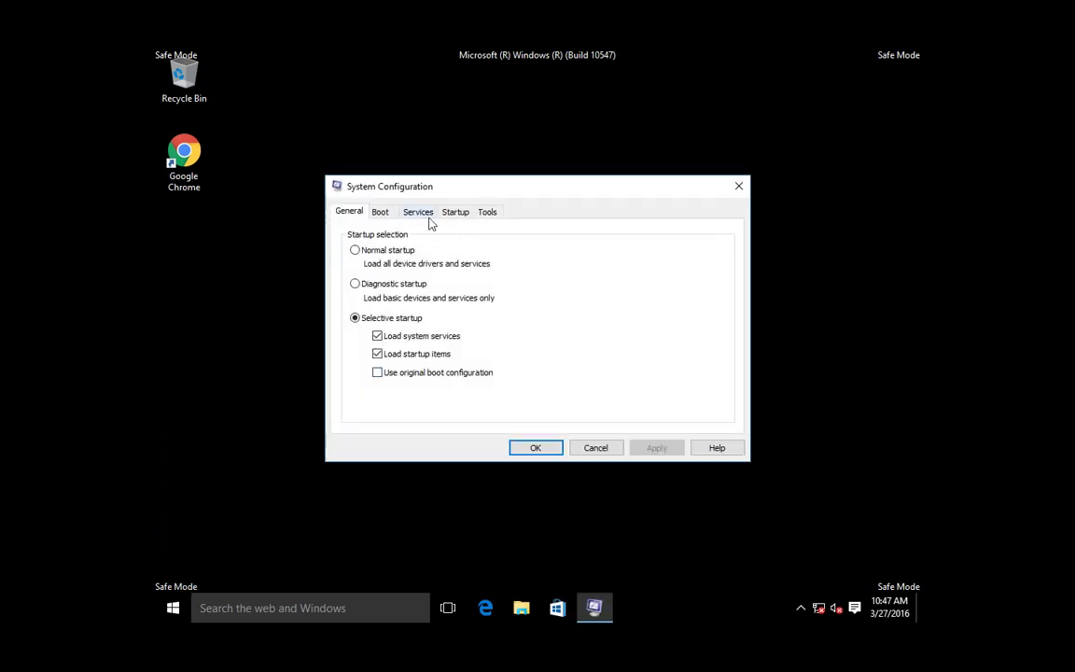
Disable Safe boot in the boot settings of System Configuration, apply it, and restart the computer.
{"action": "left_click", "coordinate": [384, 215]}
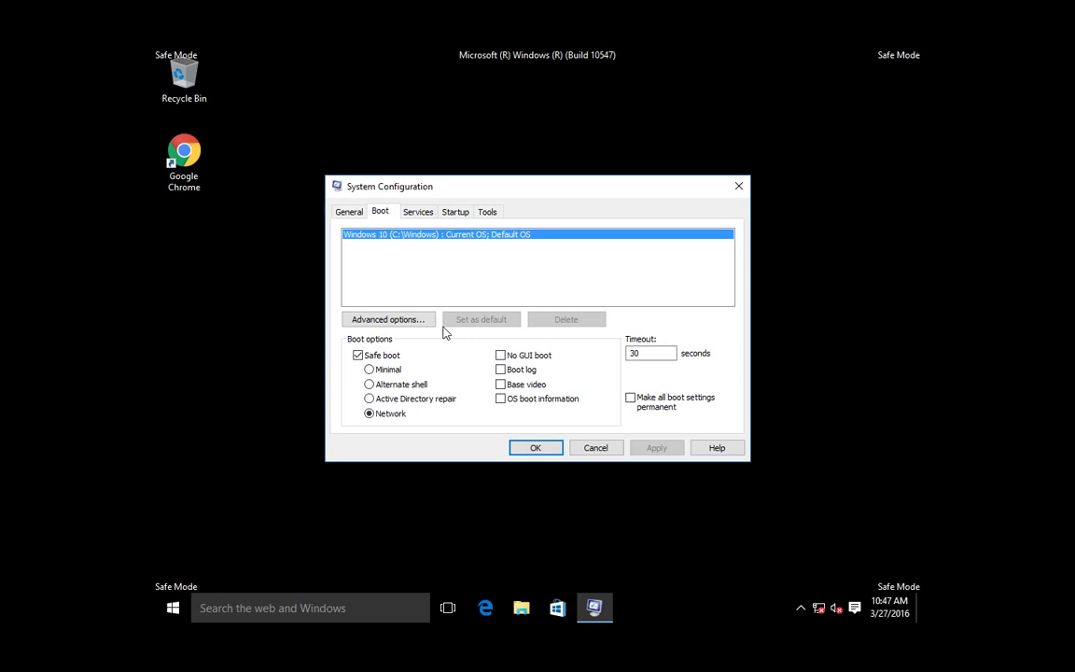
{"action": "left_click", "coordinate": [360, 355]}
{"action": "left_click", "coordinate": [659, 449]}
{"action": "left_click", "coordinate": [537, 449]}
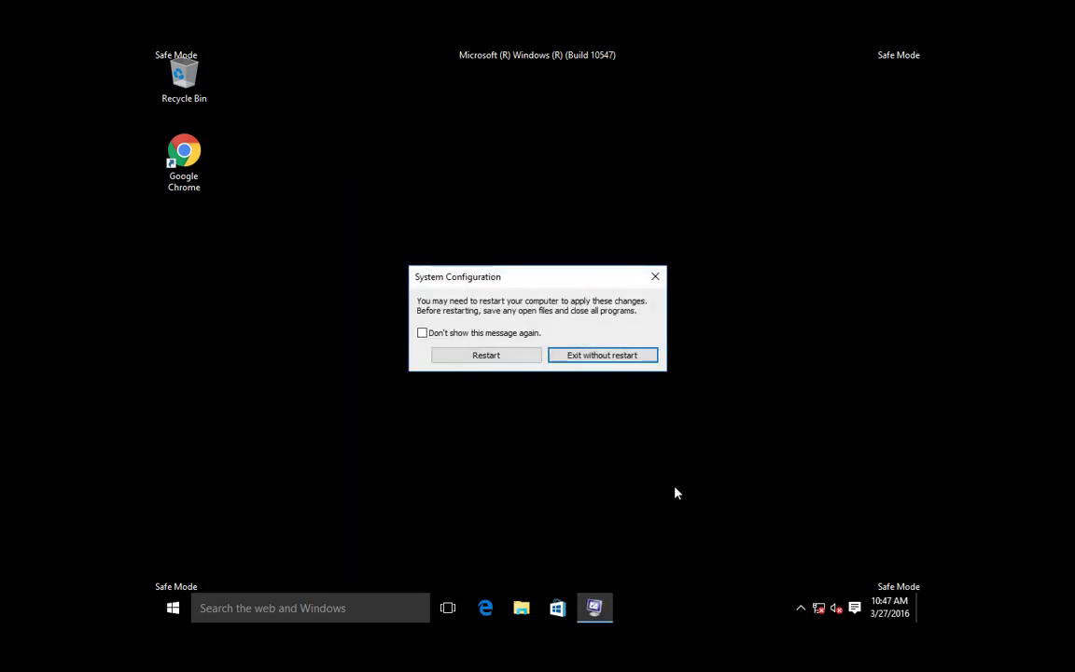
{"action": "left_click", "coordinate": [485, 355]}
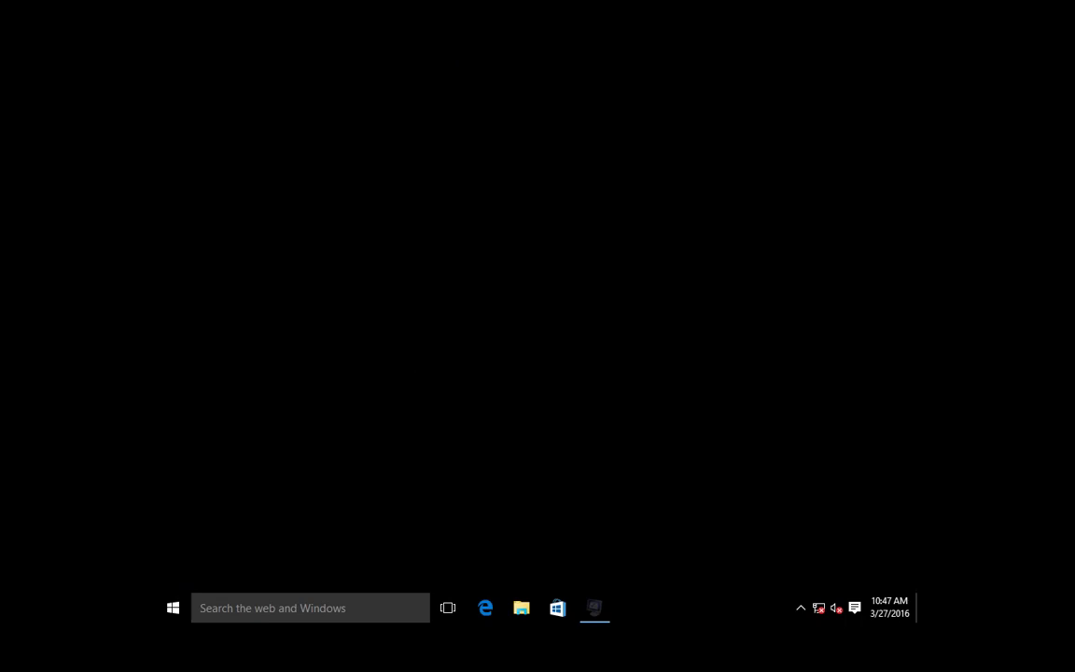
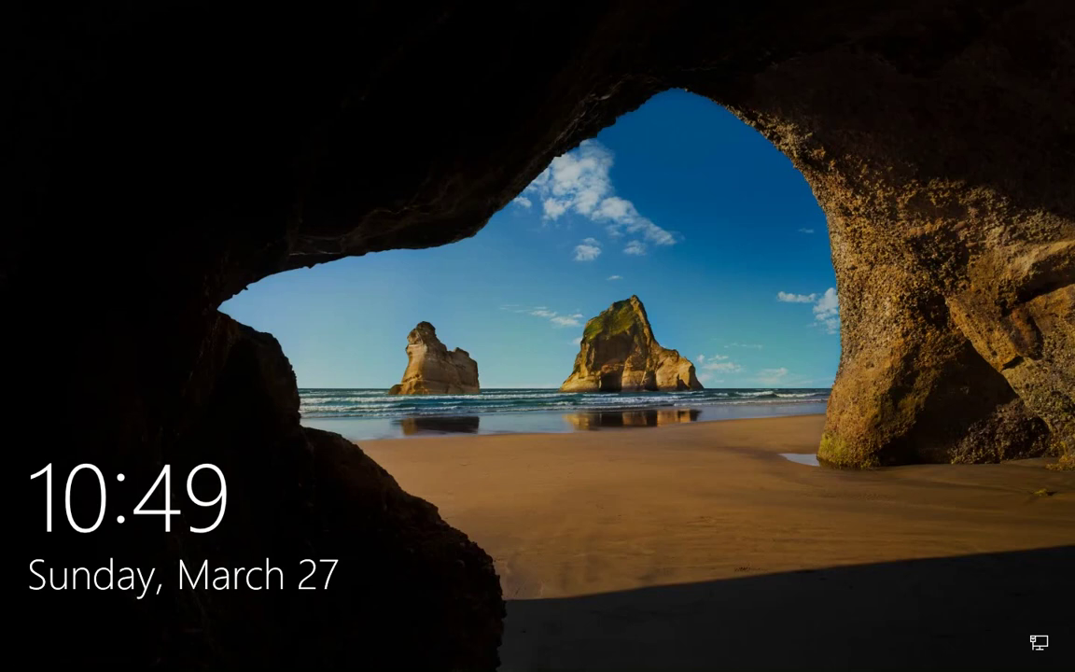
Restart the computer from the sign-in screen and boot from the Windows installation CD or DVD.
{"action": "left_click", "coordinate": [841, 482]}
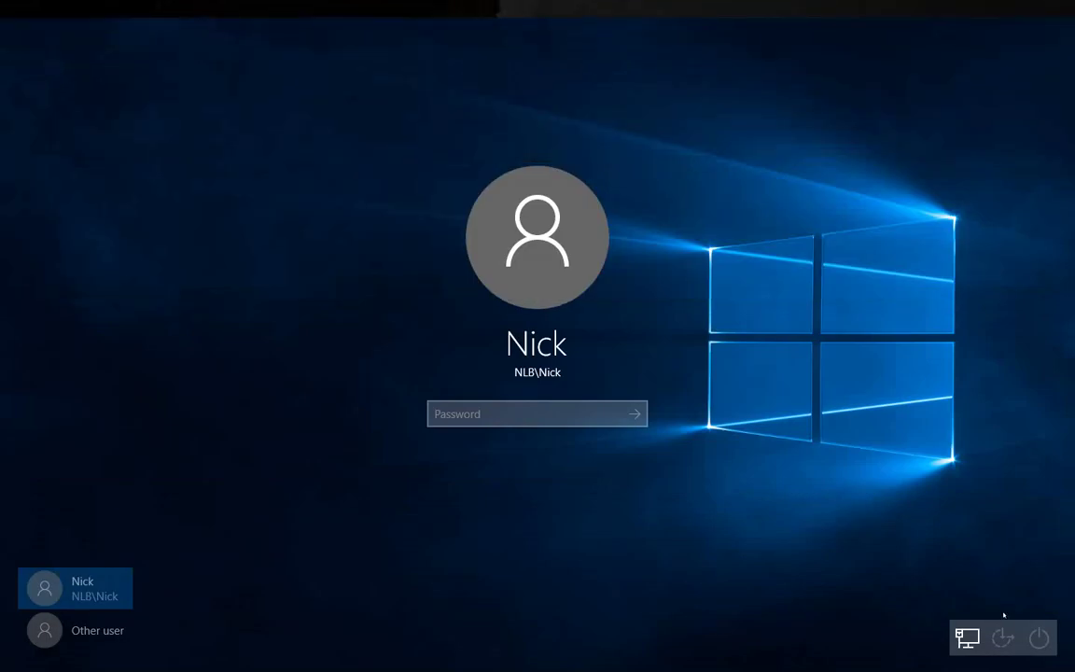
{"action": "left_click", "coordinate": [1039, 637]}
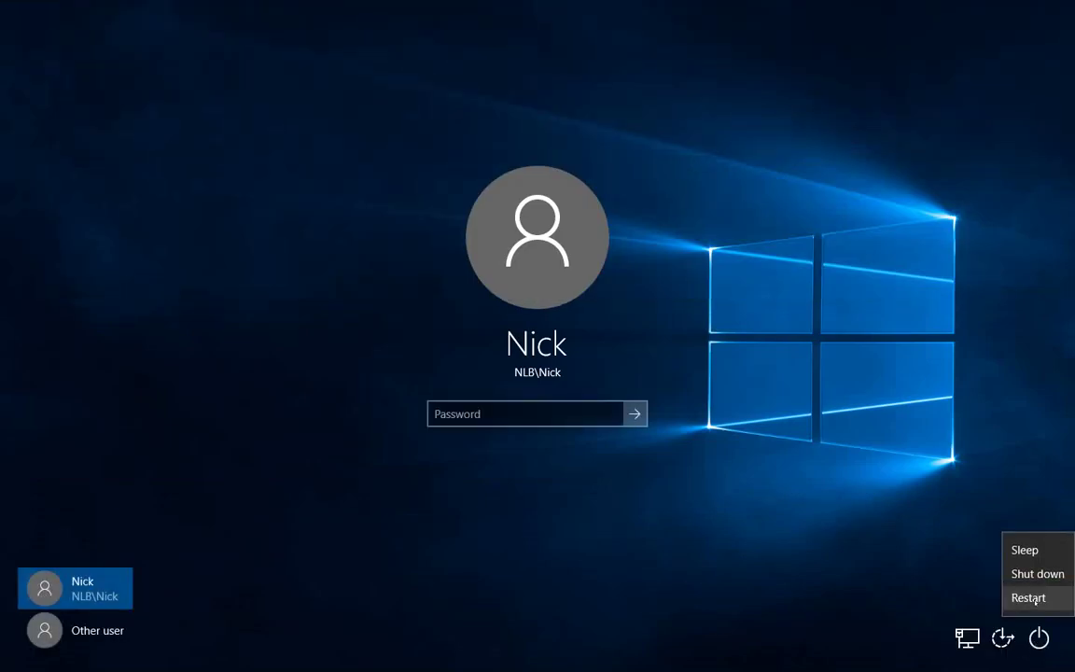
{"action": "left_click", "coordinate": [1029, 597]}
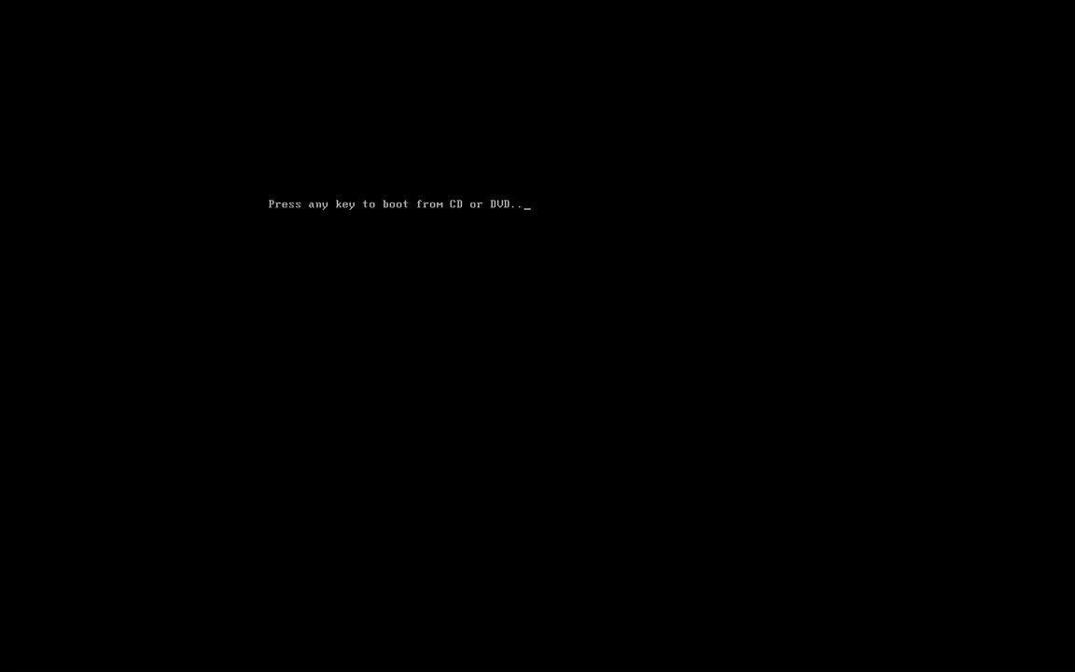
{"action": "key", "text": "Return"}
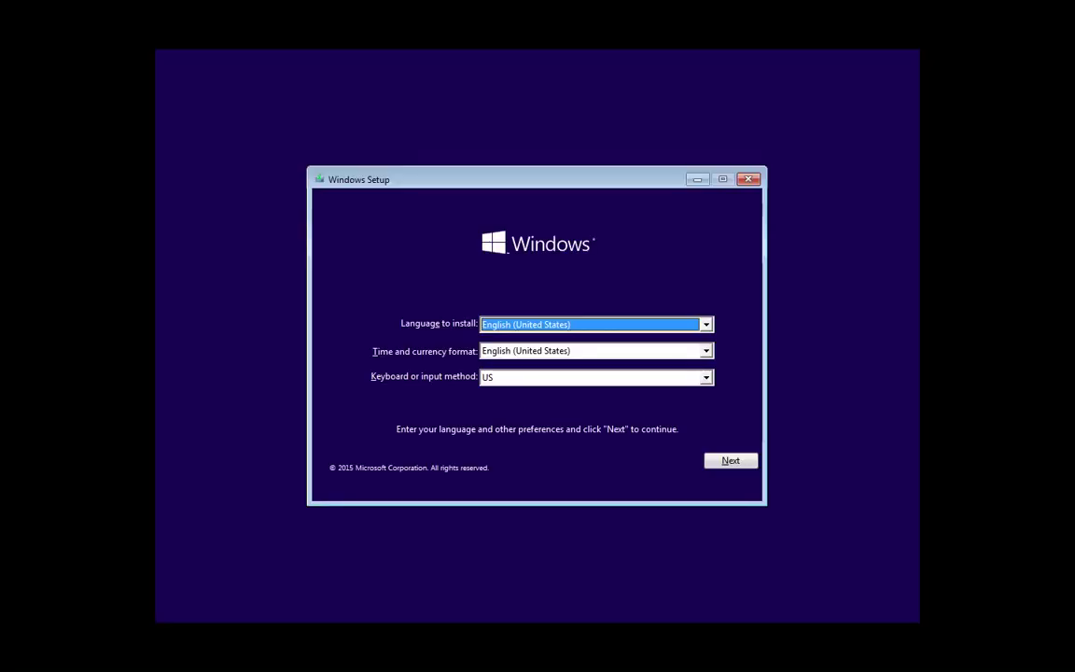
Accept the Windows Setup language defaults, choose to repair the computer, and open Command Prompt from the advanced troubleshooting options.
{"action": "left_click", "coordinate": [736, 466]}
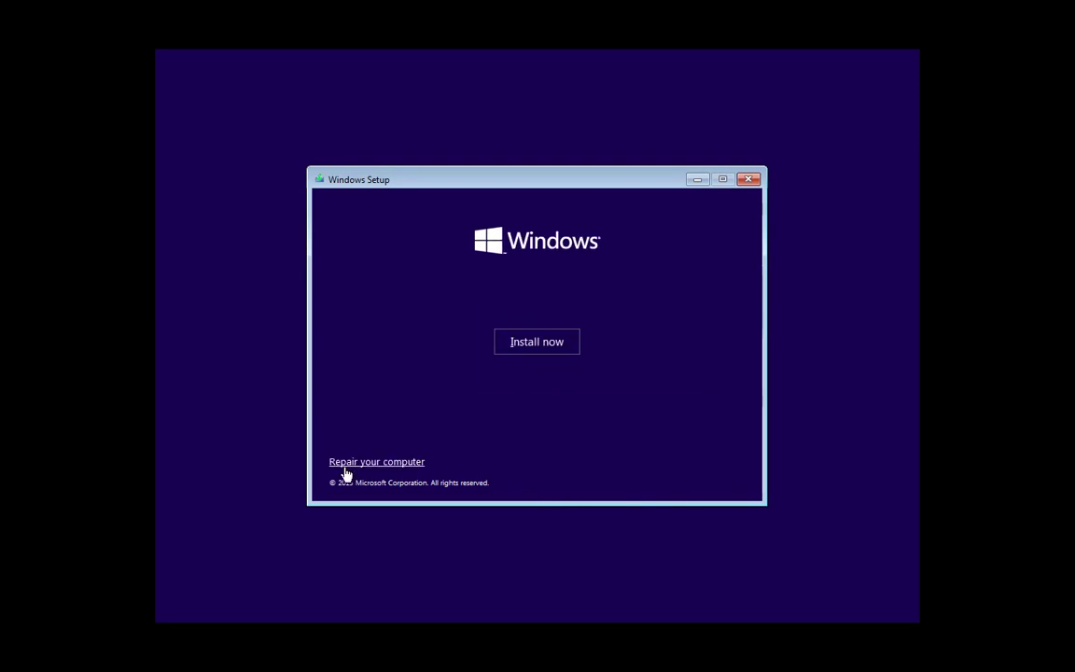
{"action": "left_click", "coordinate": [346, 472]}
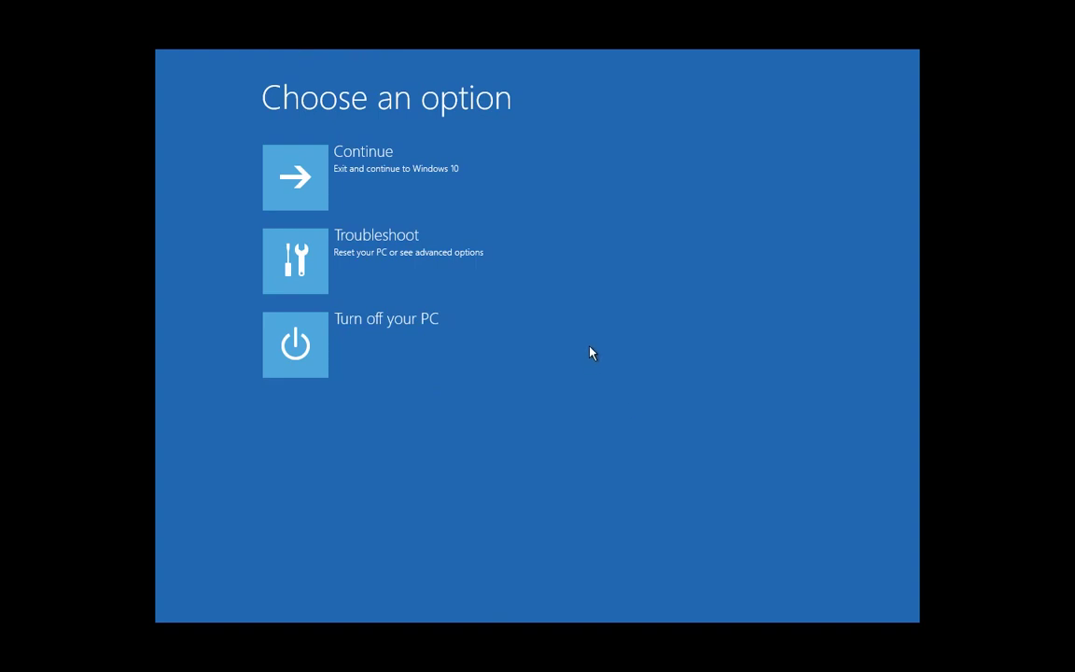
{"action": "left_click", "coordinate": [332, 278]}
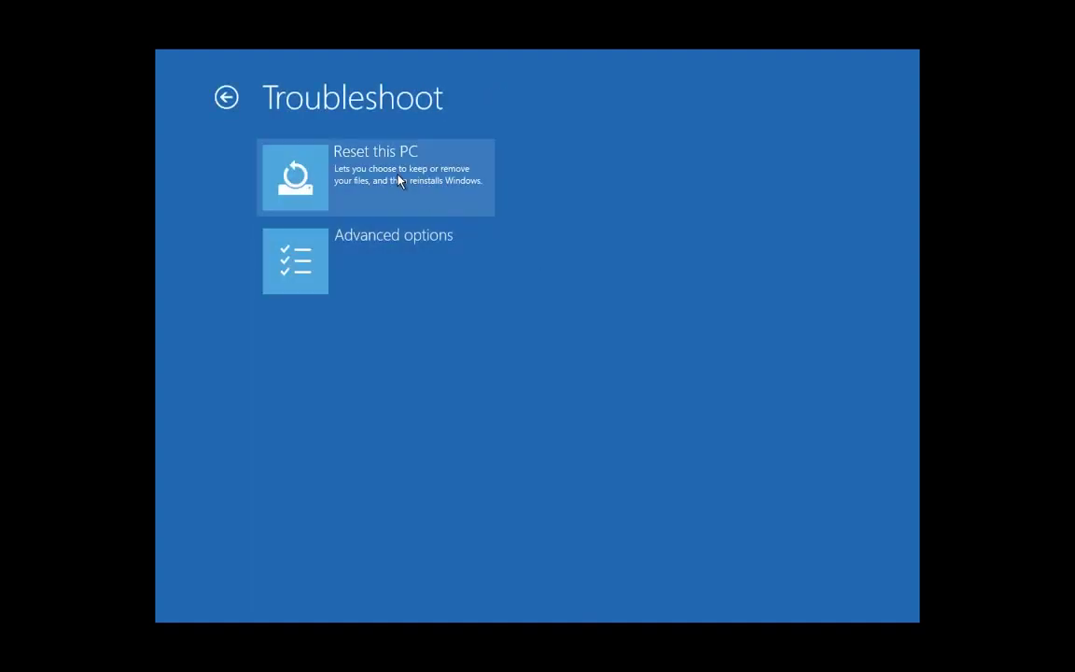
{"action": "left_click", "coordinate": [299, 276]}
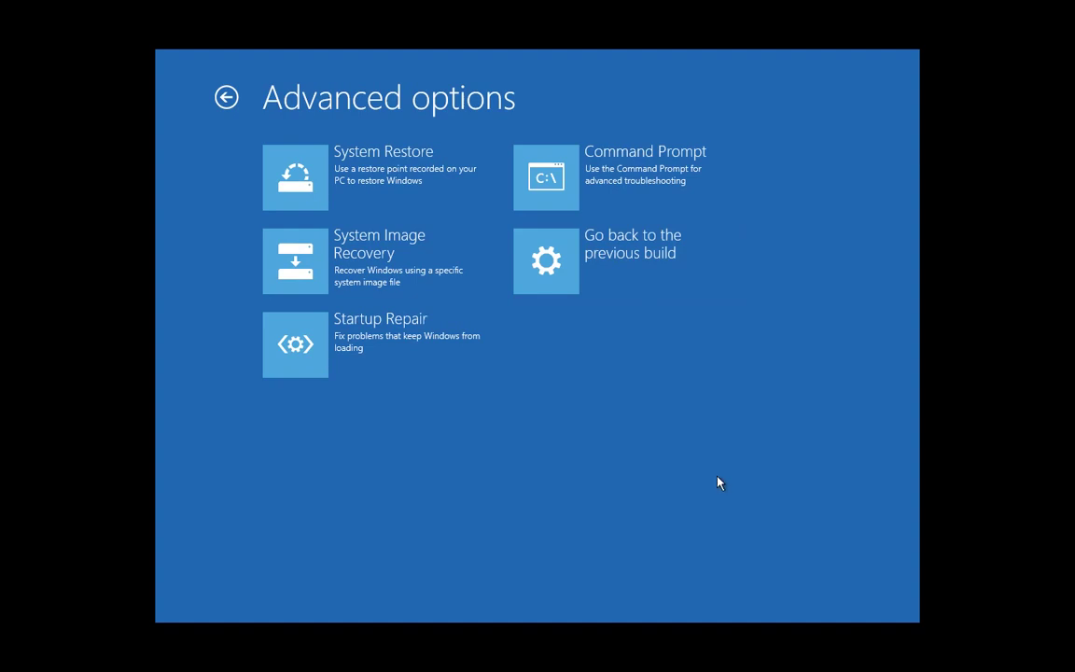
{"action": "left_click", "coordinate": [615, 182]}
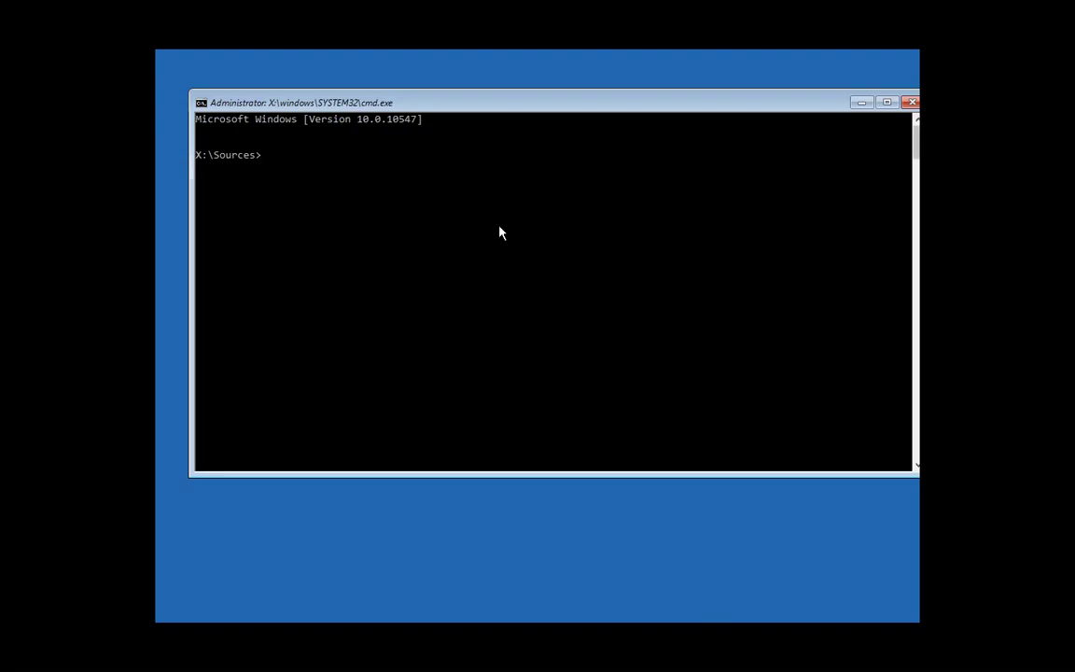
Switch to the C: drive and run bcdedit /set {default} bootmenupolicy legacy.
{"action": "type", "text": "C:"}
{"action": "key", "text": "Return"}
{"action": "type", "text": "bcdedit /set {default} bootmenupolicy legacy"}
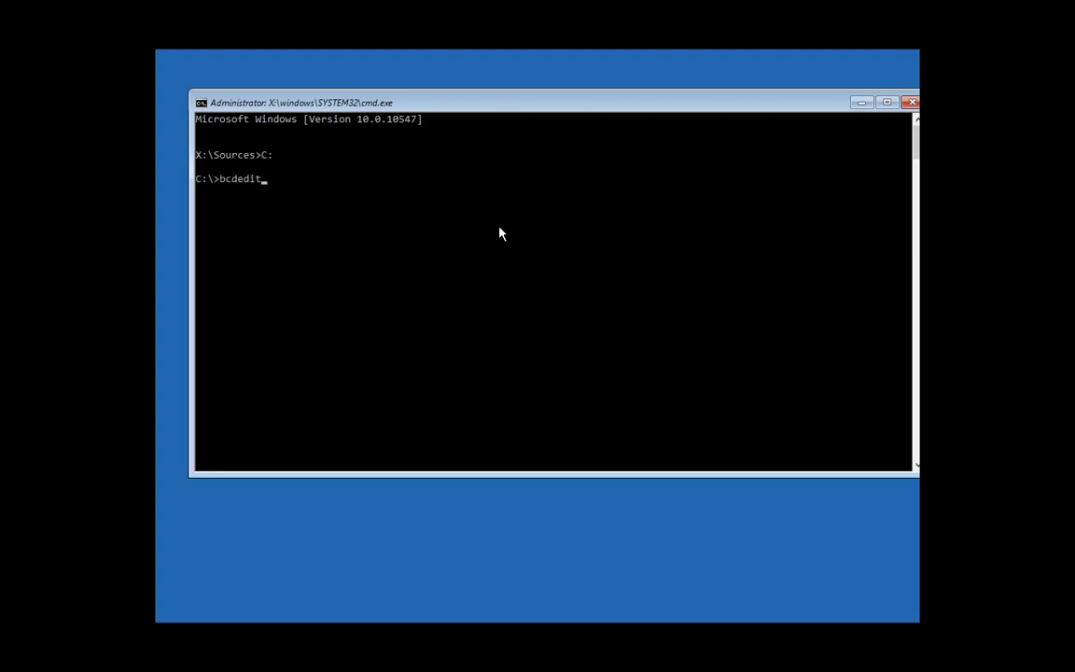
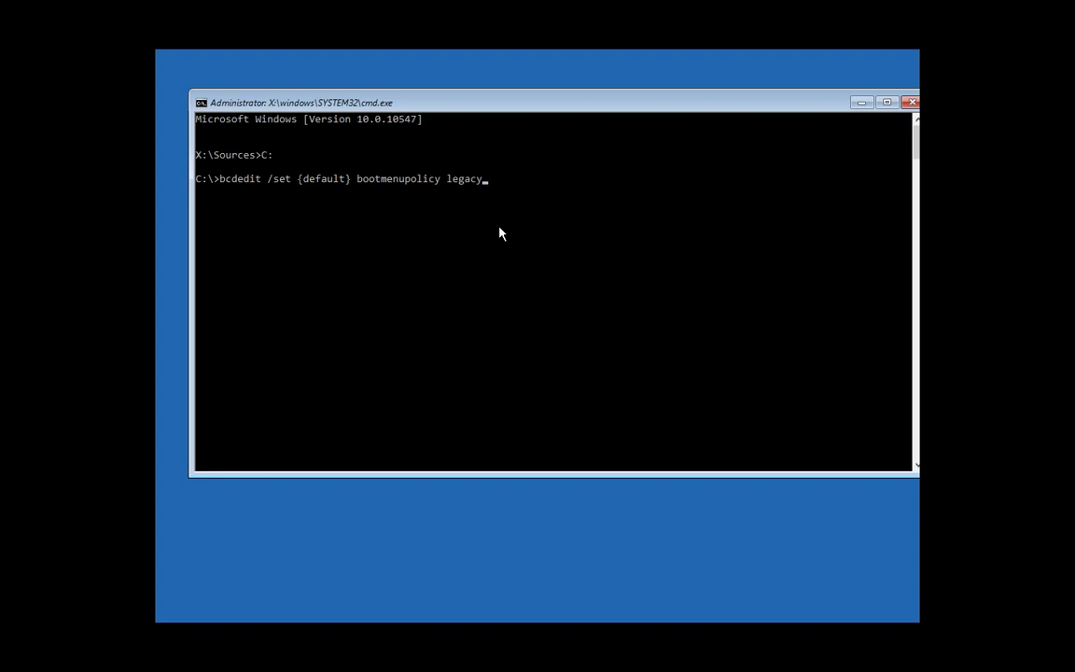
{"action": "key", "text": "Return"}
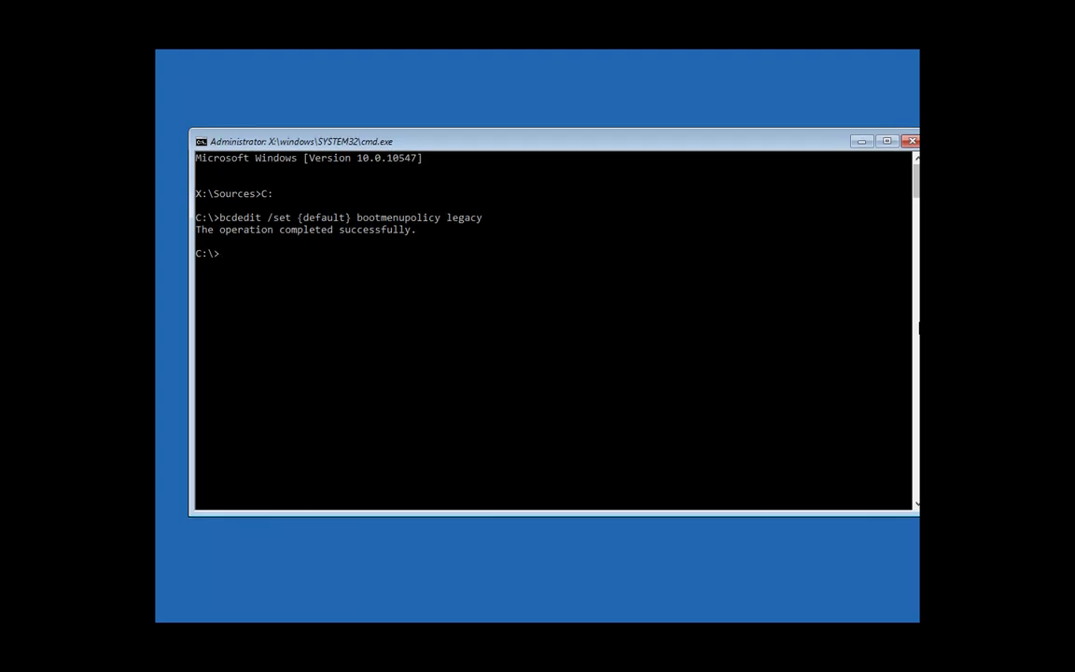
Exit the command prompt and turn off the PC from the recovery options.
{"action": "type", "text": "exit"}
{"action": "key", "text": "Return"}
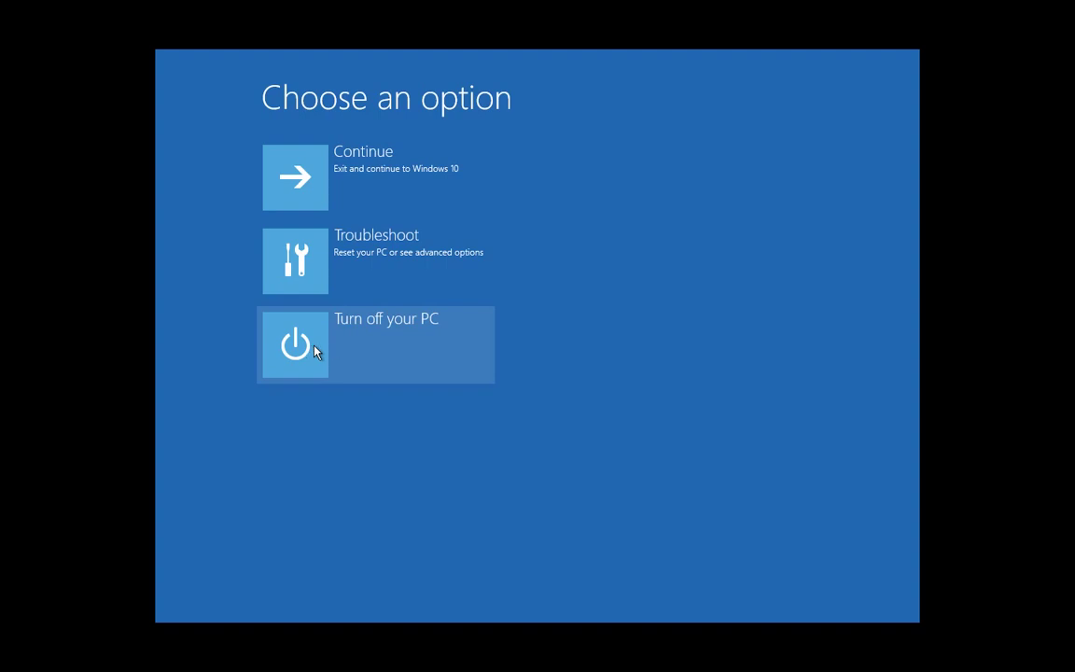
{"action": "left_click", "coordinate": [374, 365]}
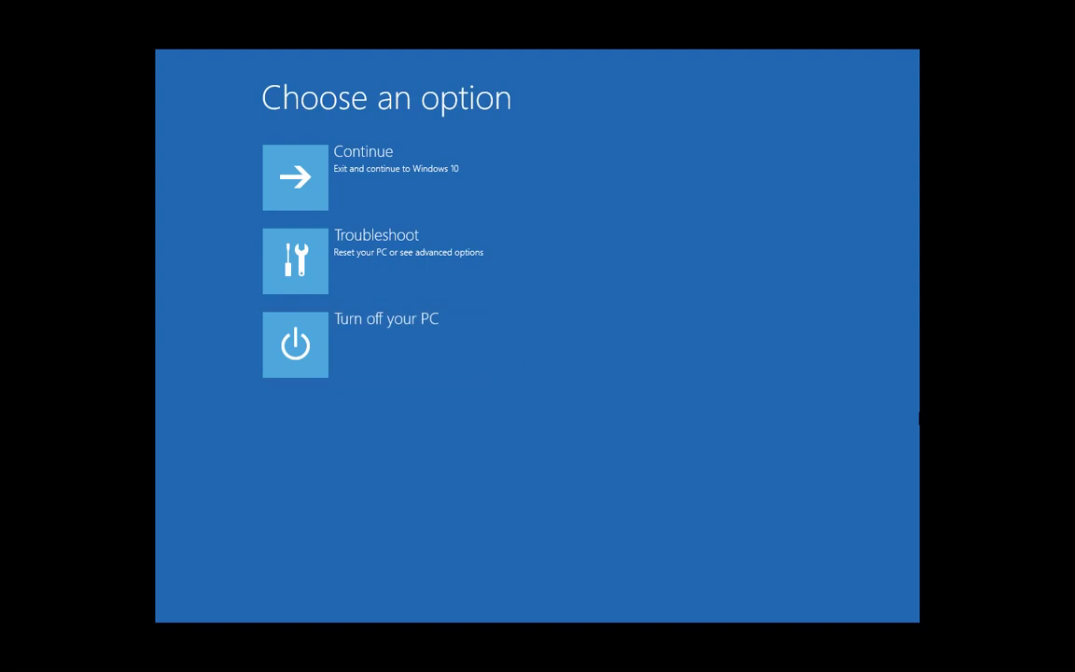
{"action": "left_click", "coordinate": [325, 355]}
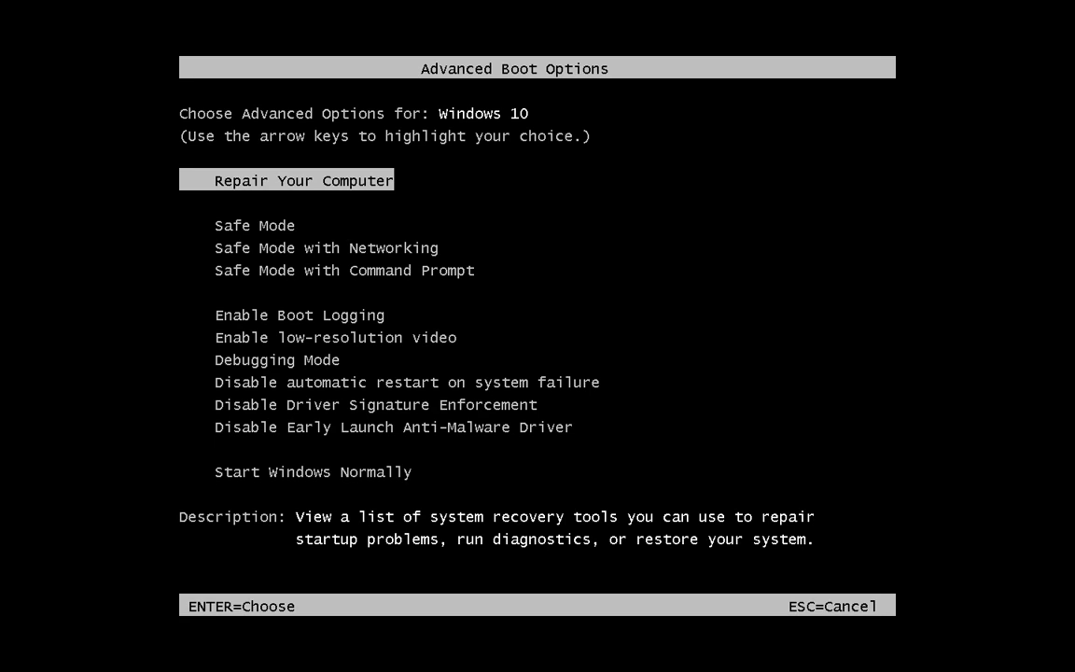
Start Windows 10 in Safe Mode with Networking from the Advanced Boot Options.
{"action": "key", "text": "Down"}
{"action": "key", "text": "Down"}
{"action": "key", "text": "Down"}
{"action": "key", "text": "Up"}
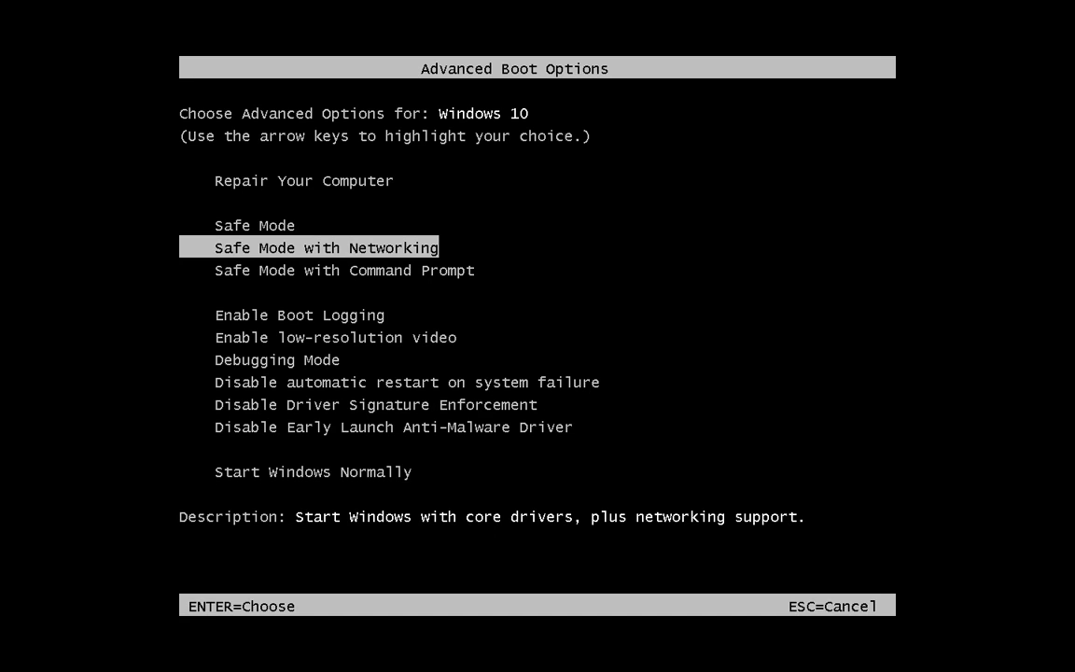
{"action": "key", "text": "Return"}
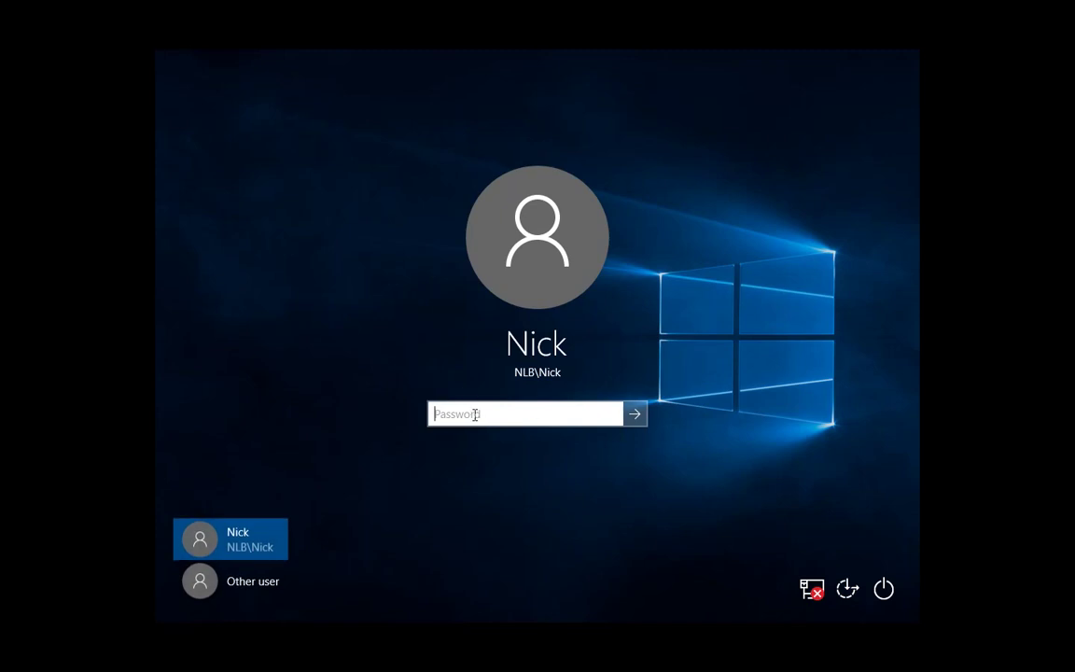
Enter the account password to sign in to the Safe Mode with Networking session.
{"action": "key", "text": "Caps_Lock"}
{"action": "key", "text": "Caps_Lock"}
{"action": "type", "text": "xxxxxxxxxxx"}
{"action": "key", "text": "Return"}
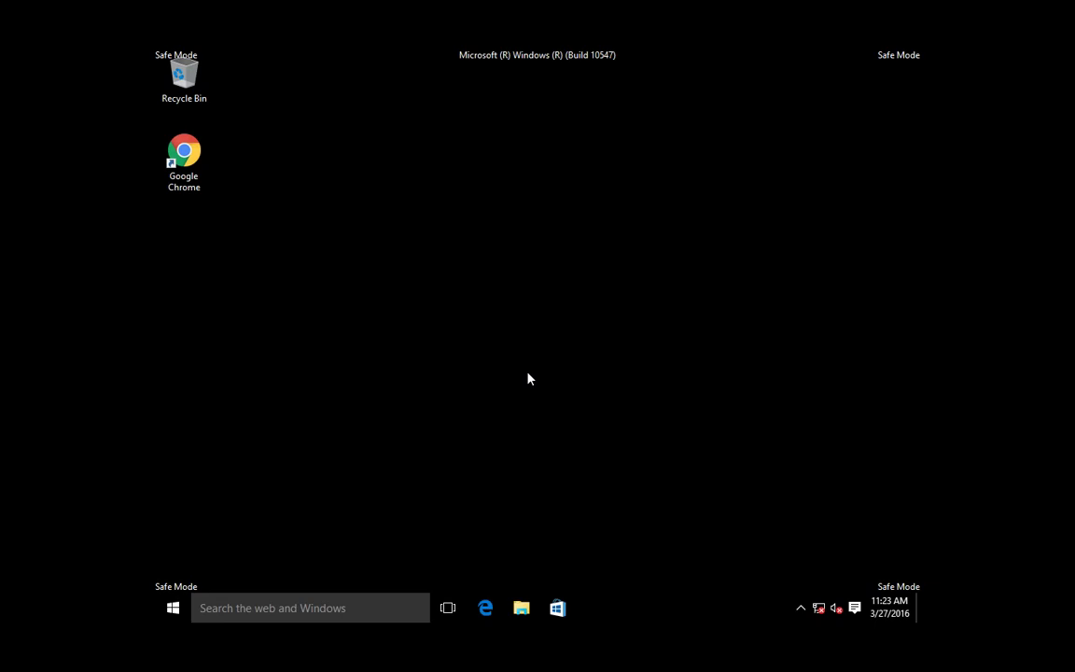
Open an administrator command prompt by running cmd from the Run dialog.
{"action": "right_click", "coordinate": [175, 613]}
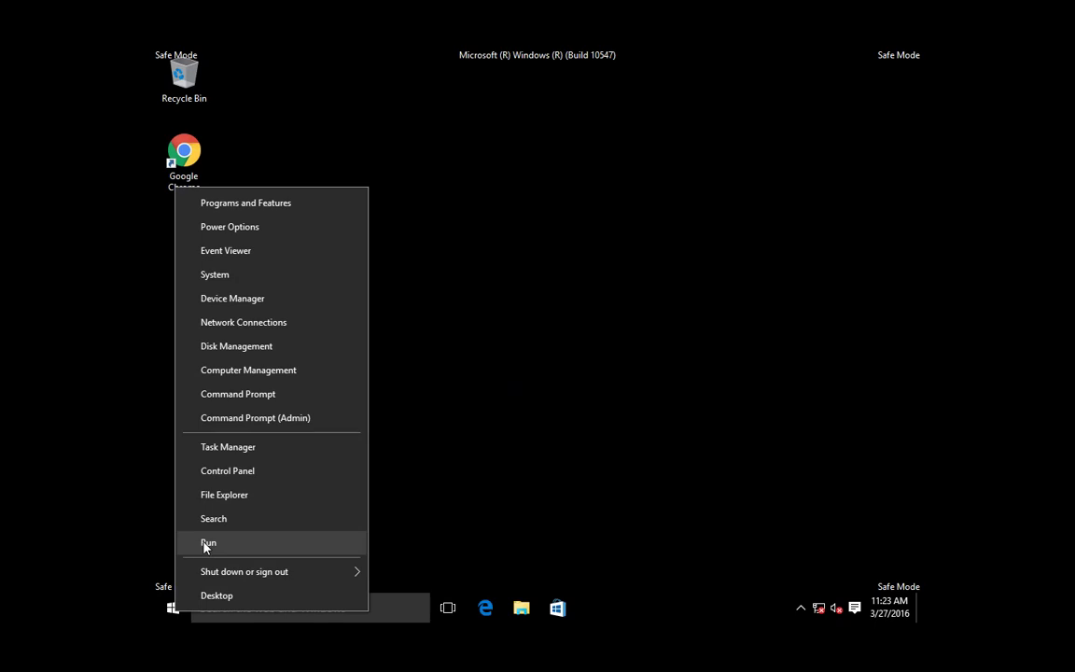
{"action": "left_click", "coordinate": [208, 544]}
{"action": "type", "text": "cmd"}
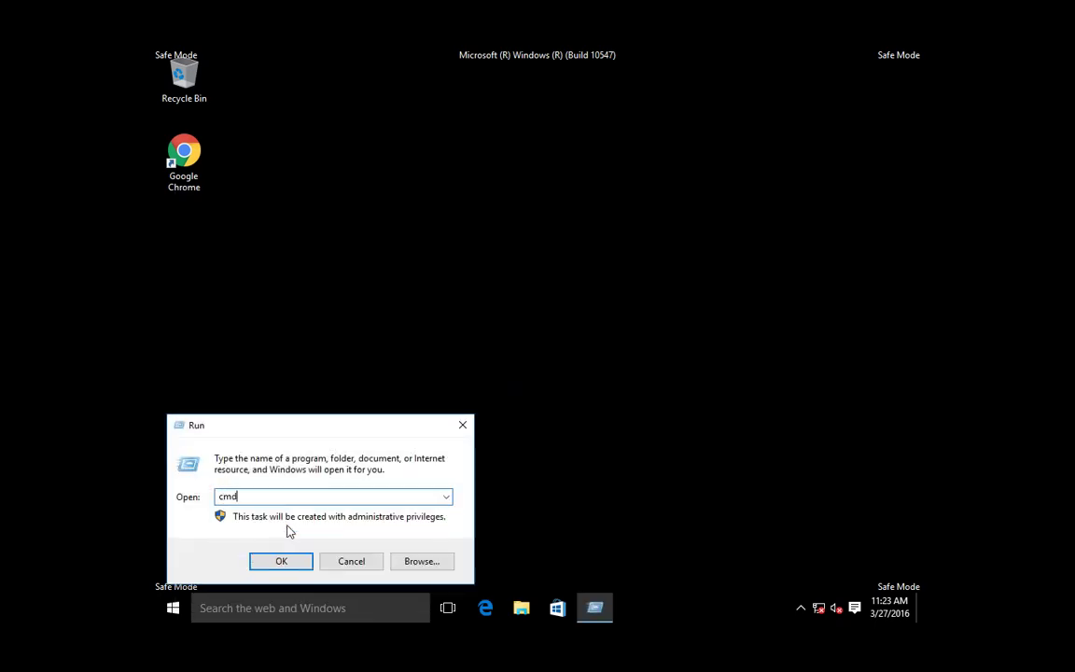
{"action": "key", "text": "Return"}
{"action": "left_click", "coordinate": [372, 269]}
Restore the default boot menu policy by running bcdedit /set {default} bootmenupolicy standard.
{"action": "type", "text": "bcdedit"}
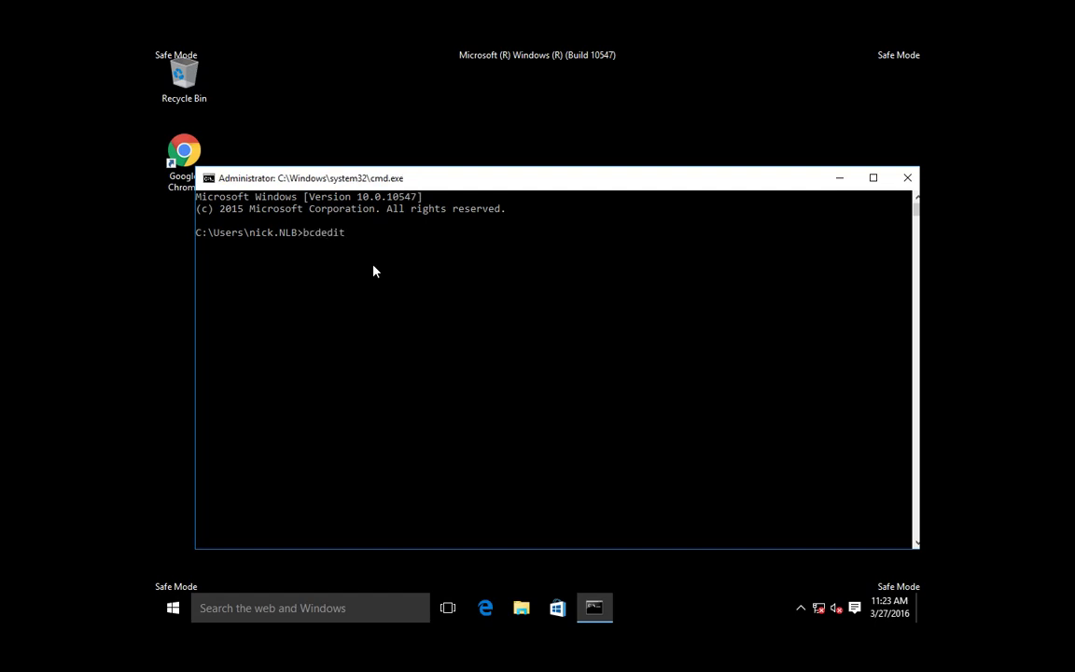
{"action": "type", "text": " /set {default} bootmenupolicy"}
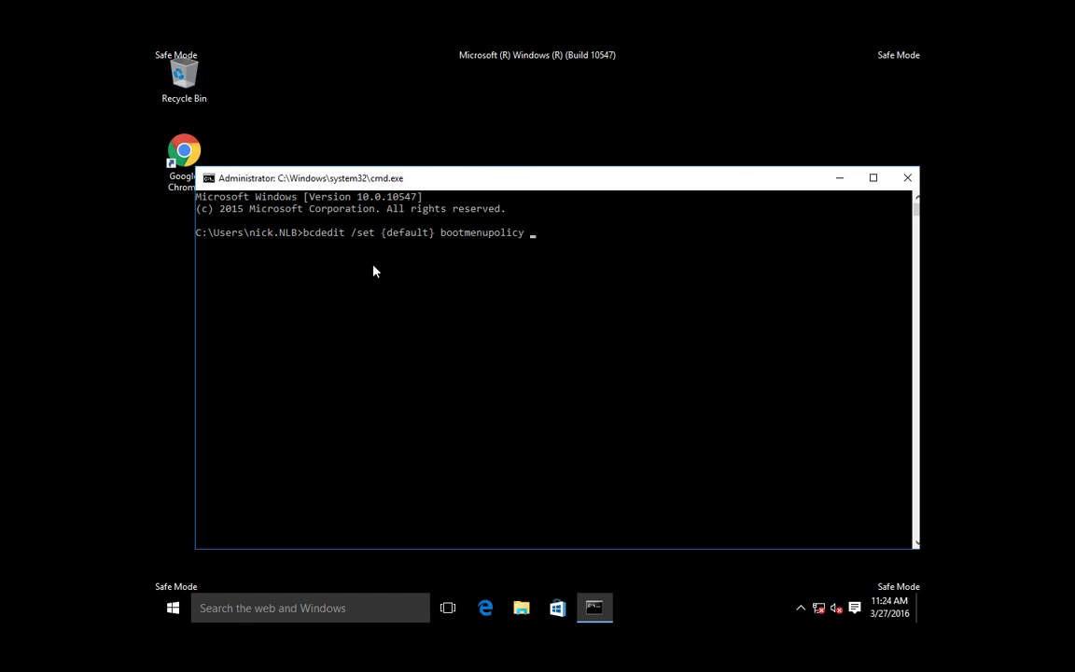
{"action": "type", "text": "standard"}
{"action": "key", "text": "Return"}
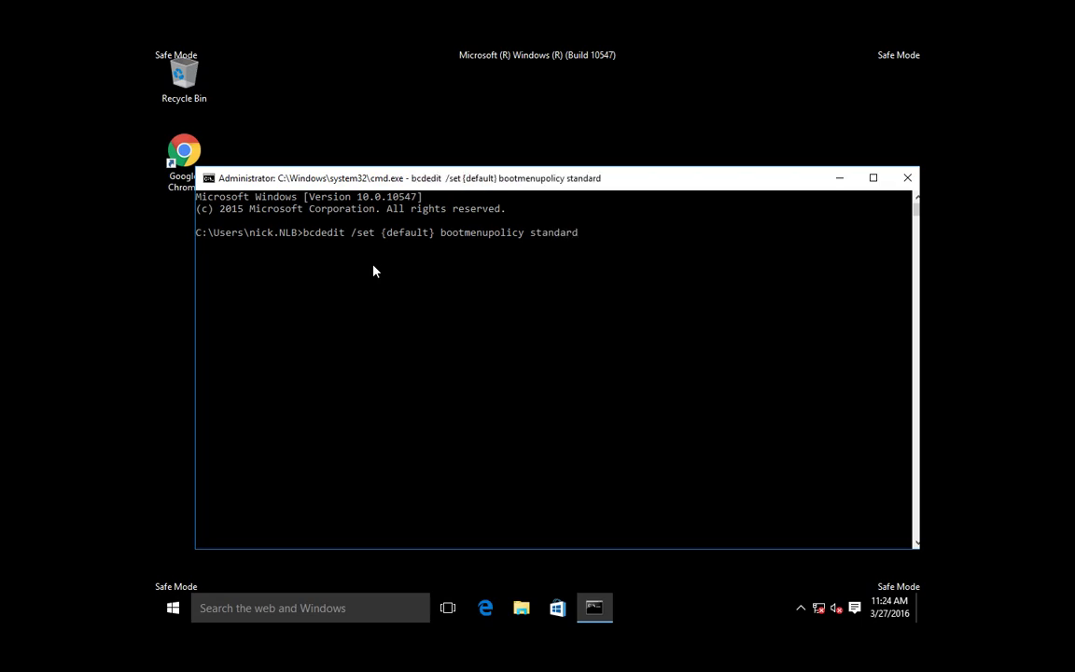